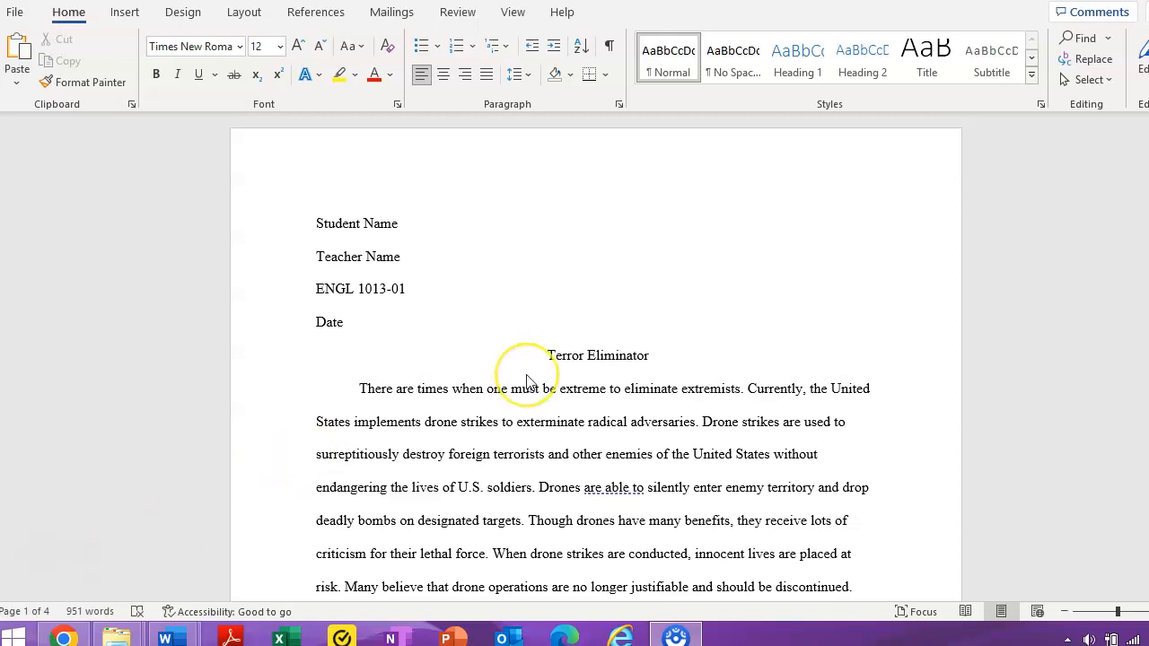
Focus the 'Terror Eliminator' essay document in the Word window.
{"action": "left_click", "coordinate": [317, 234]}
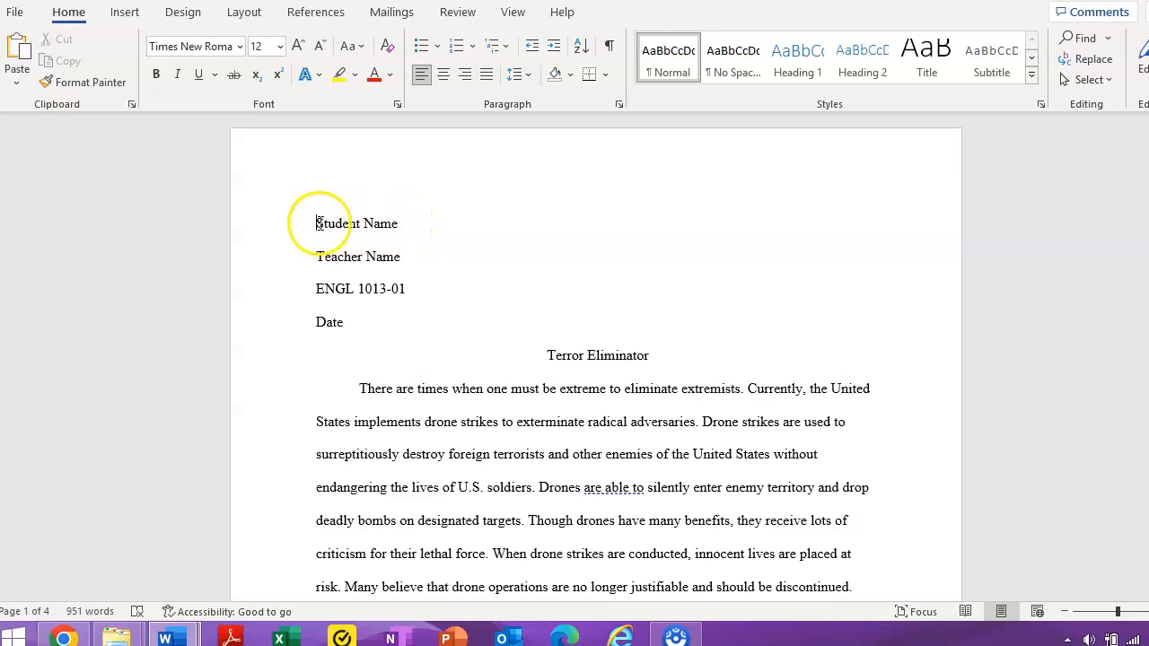
Replace the Student Name placeholder with the student's full name and Teacher Name with 'Mr. Name'.
{"action": "left_click_drag", "start_coordinate": [316, 224], "coordinate": [402, 223]}
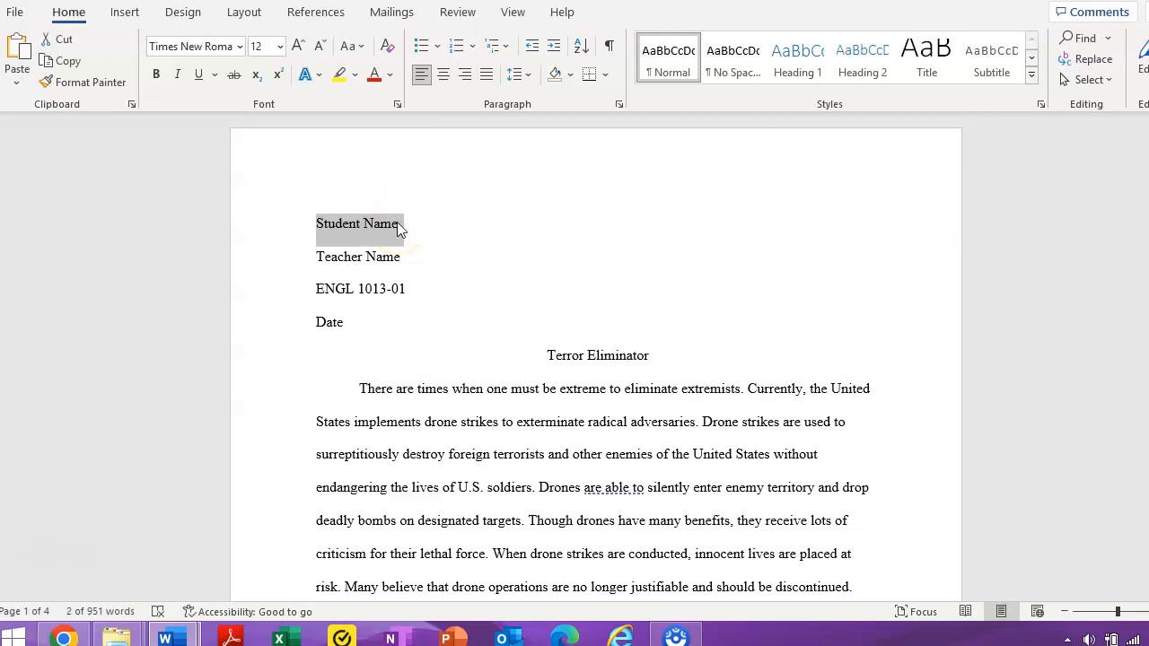
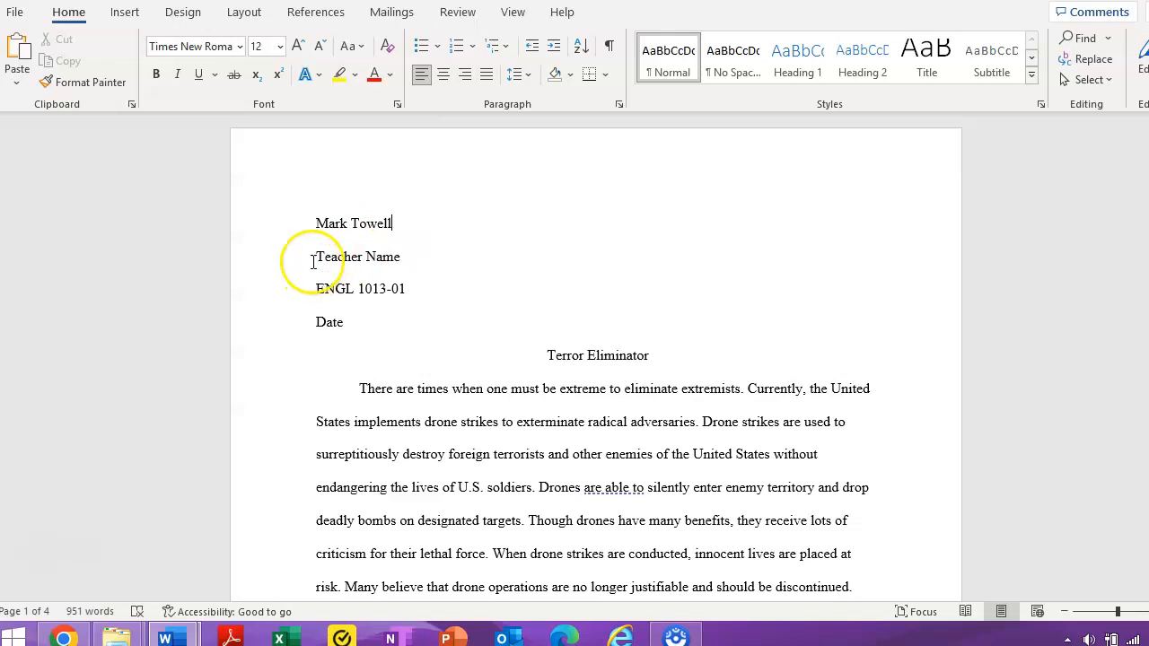
{"action": "left_click_drag", "start_coordinate": [316, 257], "coordinate": [395, 256]}
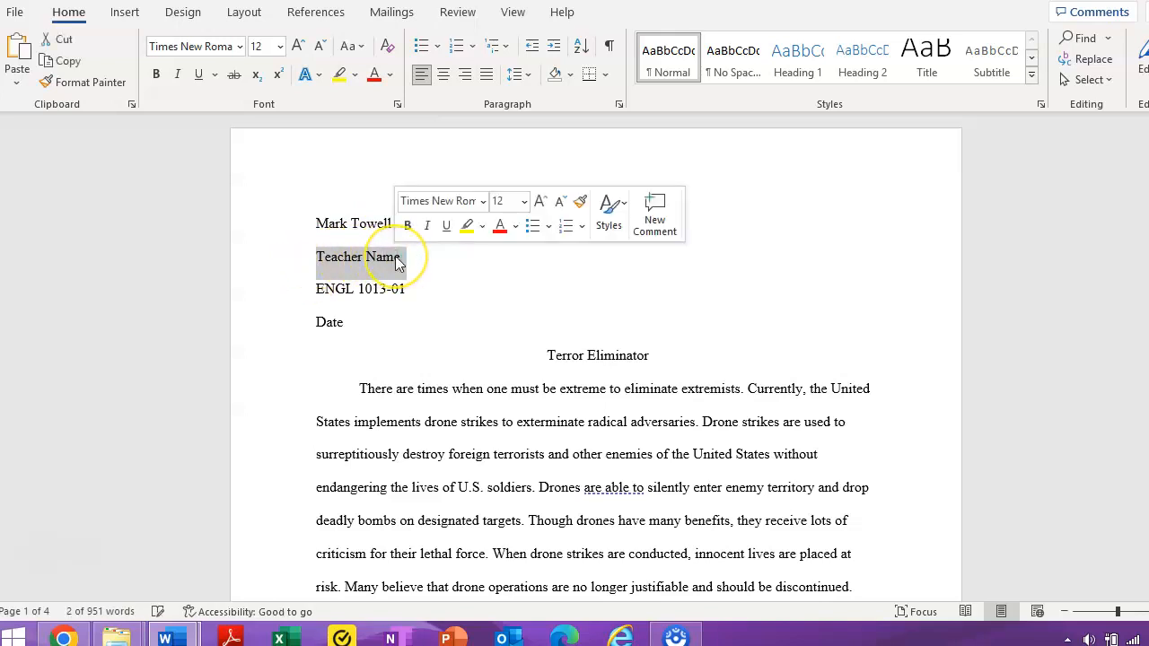
{"action": "type", "text": "Mr"}
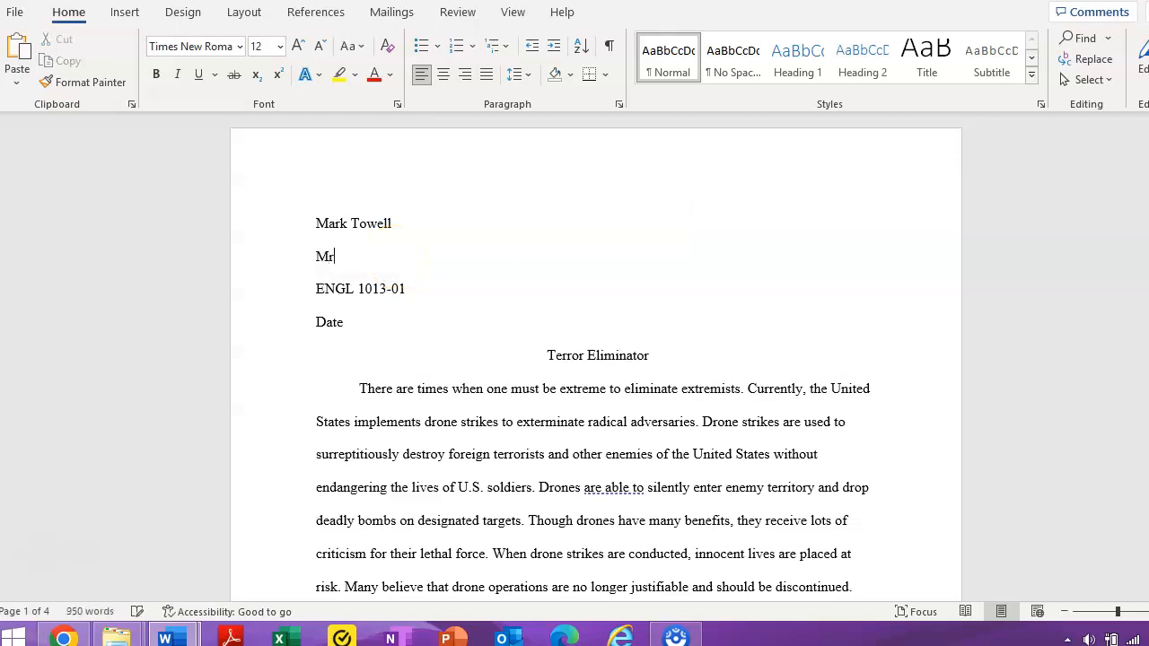
{"action": "type", "text": ". Name"}
Change the course line to 'English II ENGL-1013-01' and the Date placeholder to 5/27/23.
{"action": "left_click", "coordinate": [357, 288]}
{"action": "key", "text": "BackSpace"}
{"action": "type", "text": "-"}
{"action": "left_click", "coordinate": [316, 288]}
{"action": "type", "text": "English "}
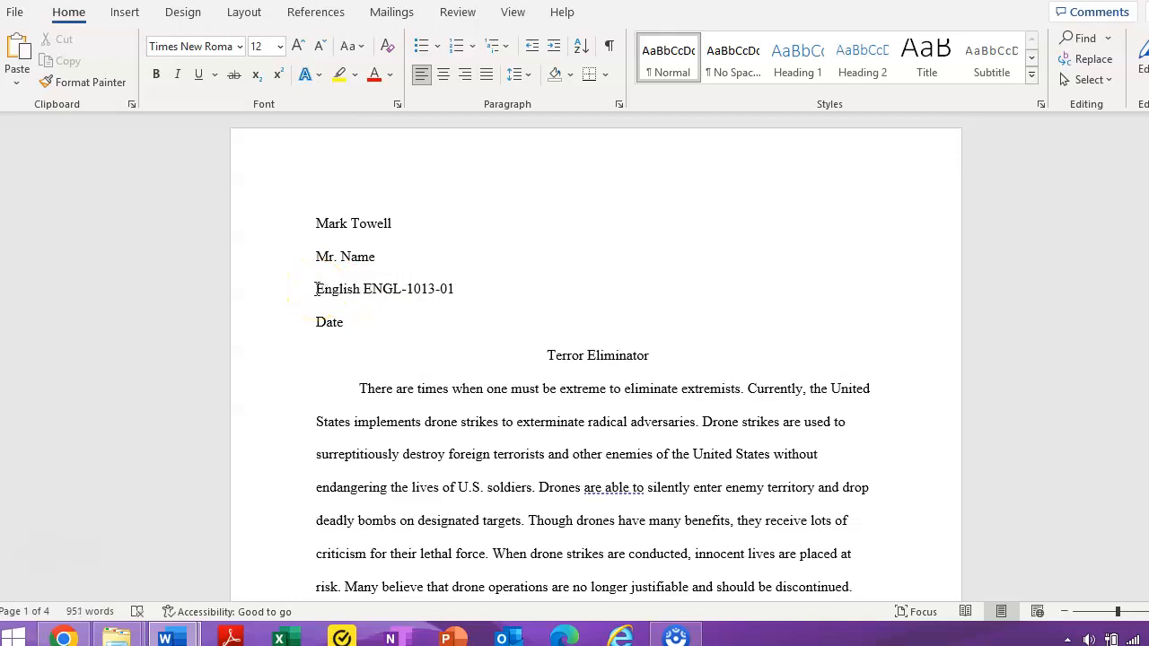
{"action": "type", "text": "II"}
{"action": "left_click_drag", "start_coordinate": [377, 288], "coordinate": [469, 290]}
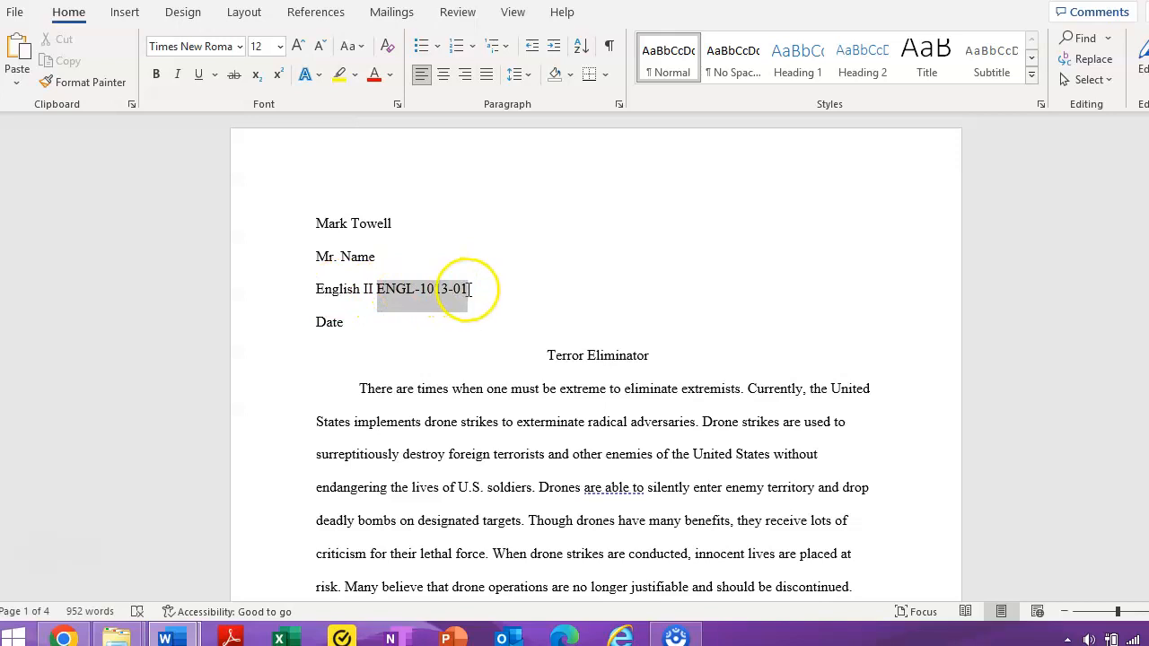
{"action": "left_click", "coordinate": [470, 382]}
{"action": "left_click_drag", "start_coordinate": [315, 321], "coordinate": [346, 323]}
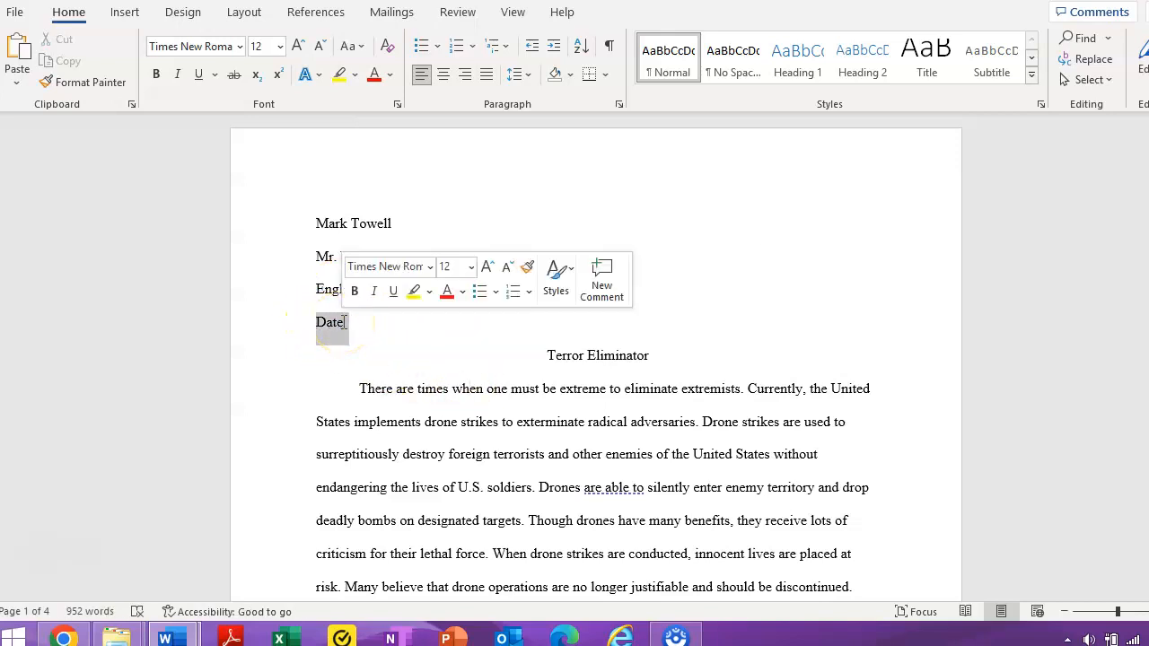
{"action": "type", "text": "5/2"}
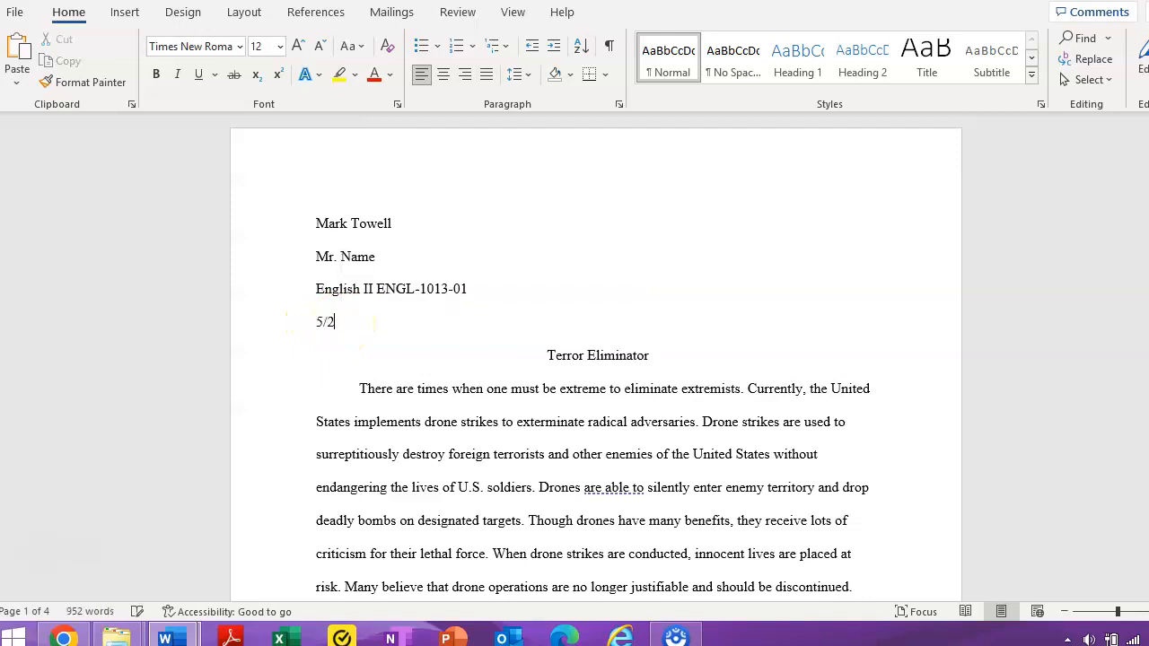
{"action": "type", "text": "7/23"}
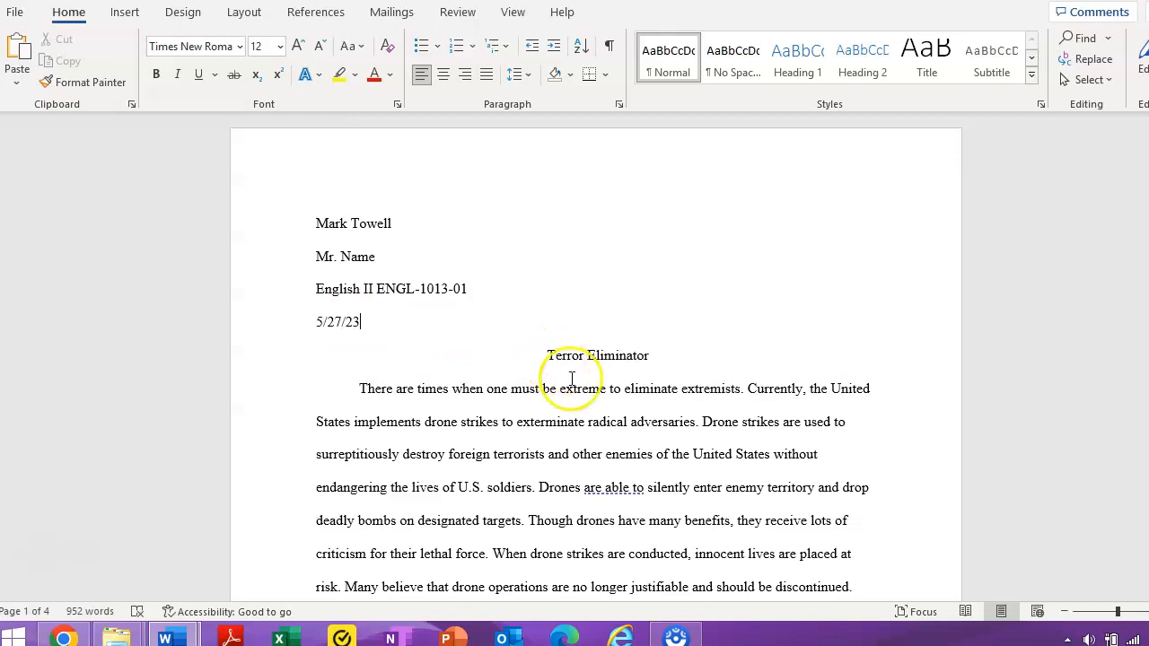
{"action": "left_click_drag", "start_coordinate": [368, 322], "coordinate": [316, 321]}
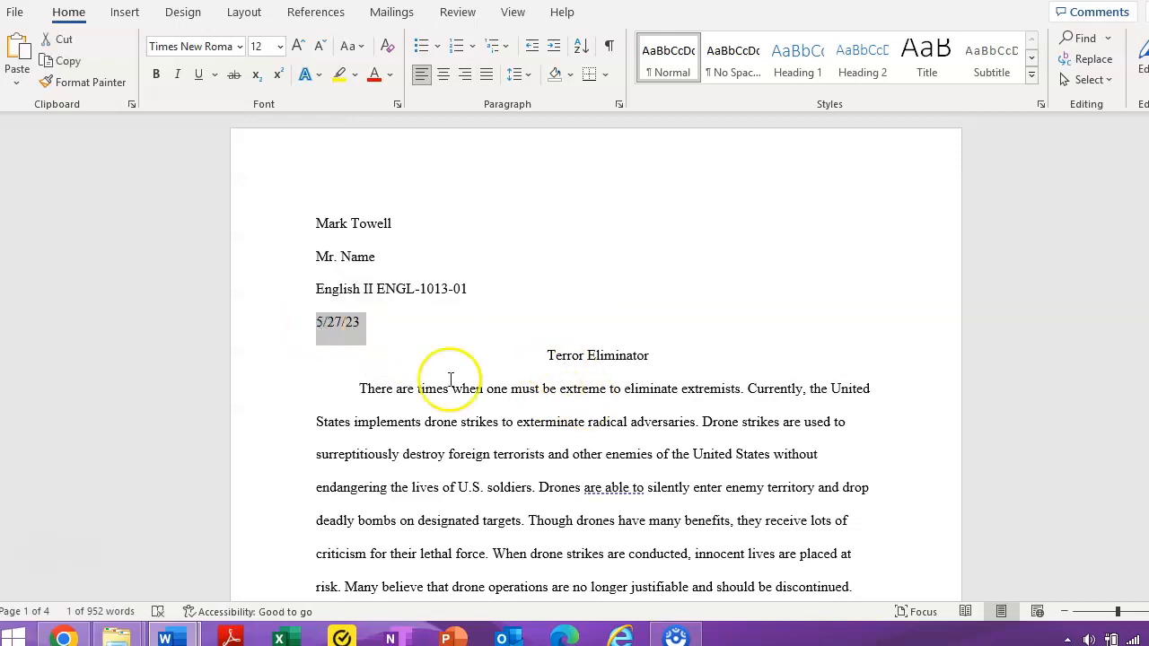
{"action": "left_click", "coordinate": [483, 401]}
{"action": "left_click", "coordinate": [396, 377]}
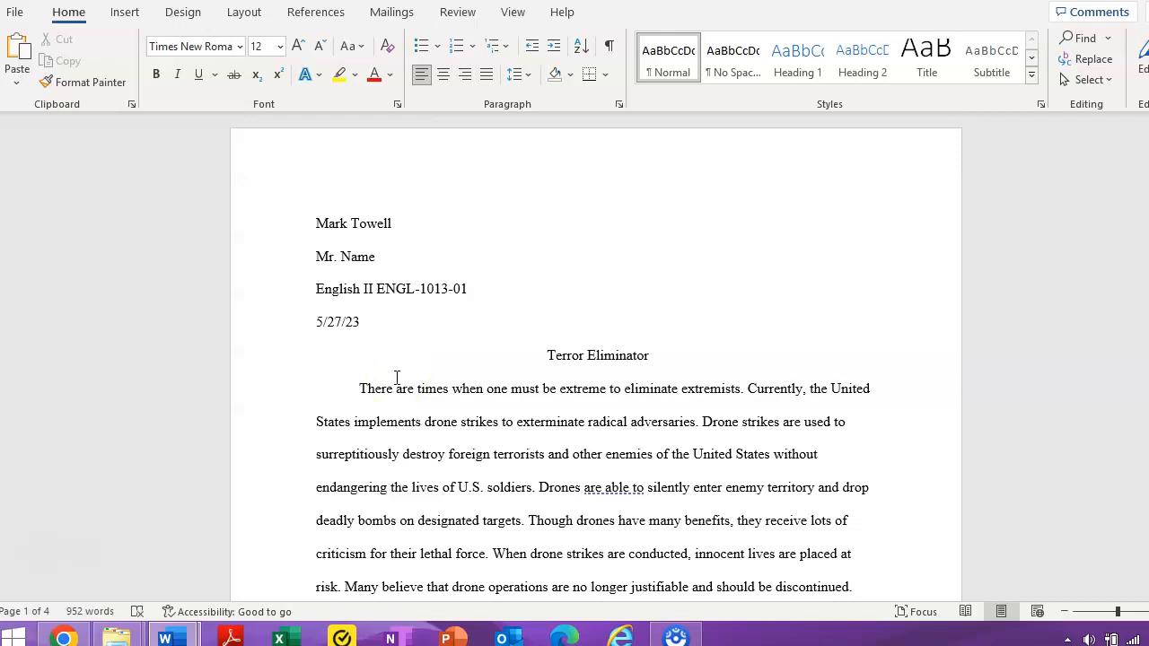
{"action": "left_click_drag", "start_coordinate": [321, 325], "coordinate": [403, 322]}
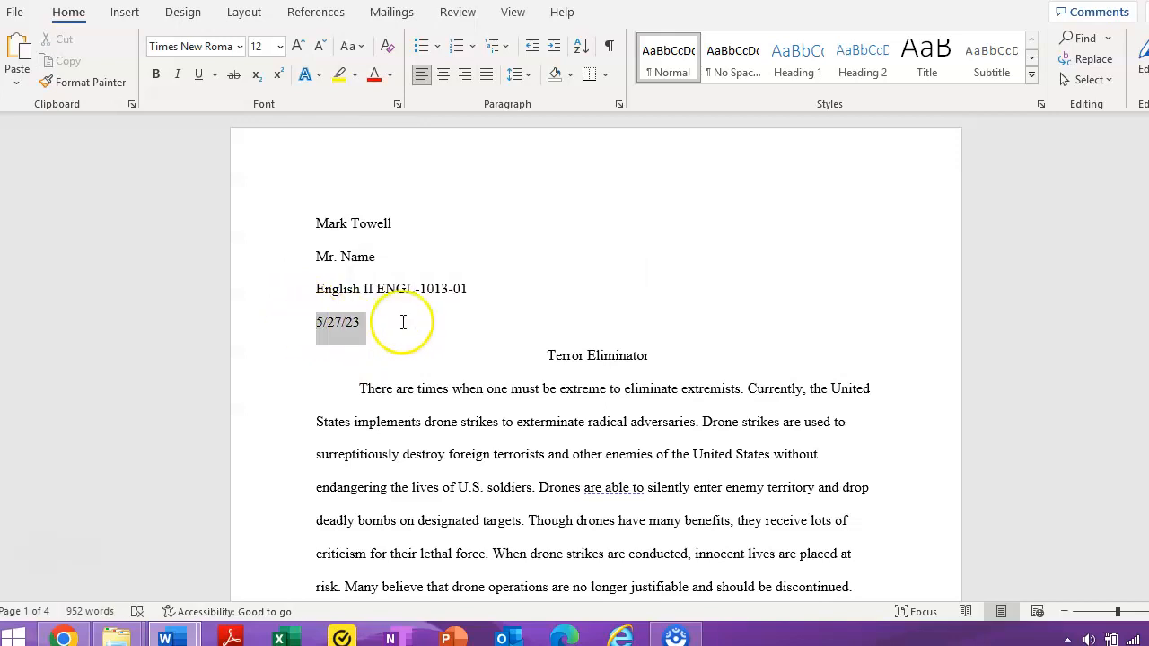
{"action": "left_click_drag", "start_coordinate": [542, 357], "coordinate": [654, 357]}
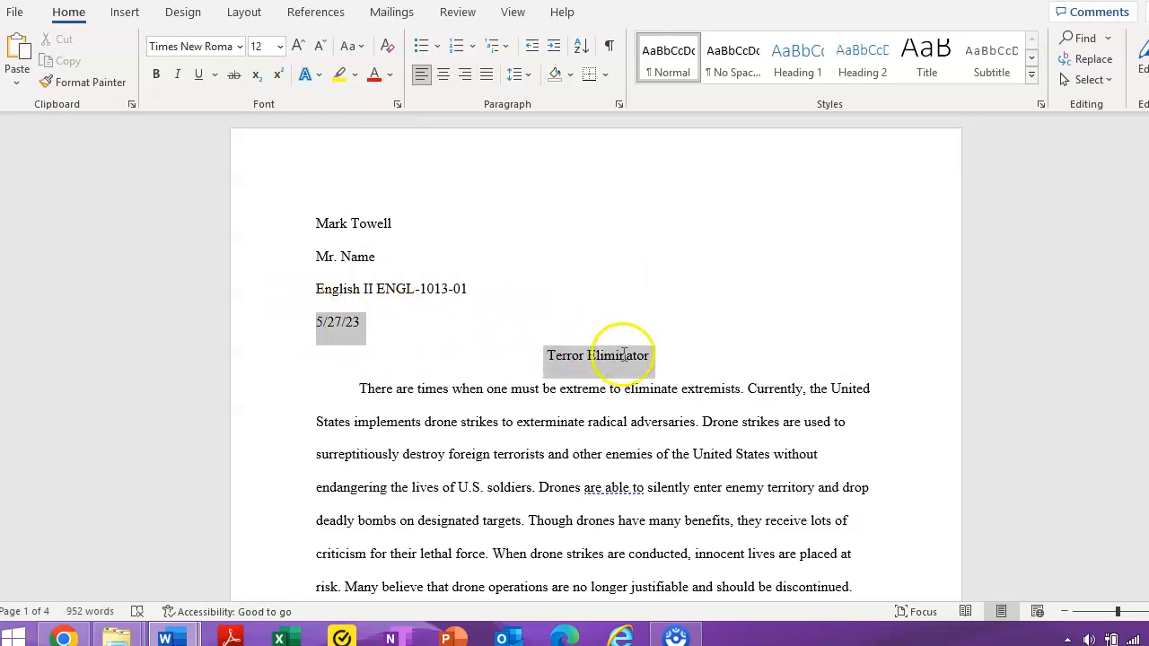
{"action": "left_click", "coordinate": [594, 395]}
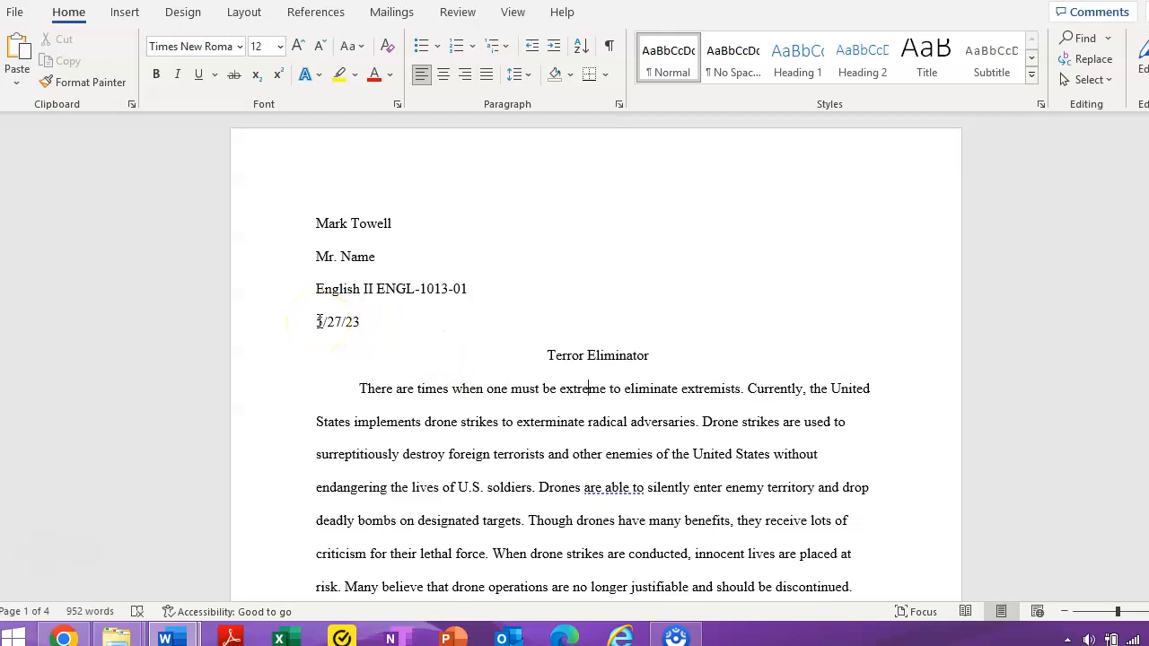
{"action": "left_click_drag", "start_coordinate": [319, 322], "coordinate": [364, 323]}
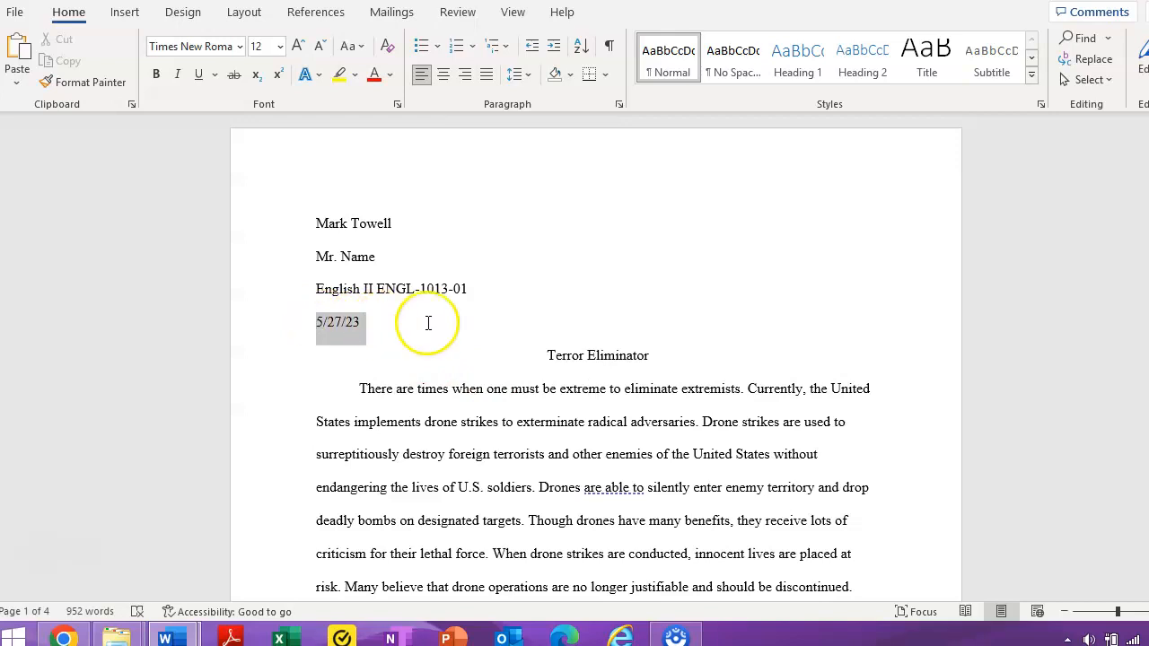
{"action": "left_click", "coordinate": [602, 354], "text": "ctrl"}
{"action": "left_click", "coordinate": [650, 355]}
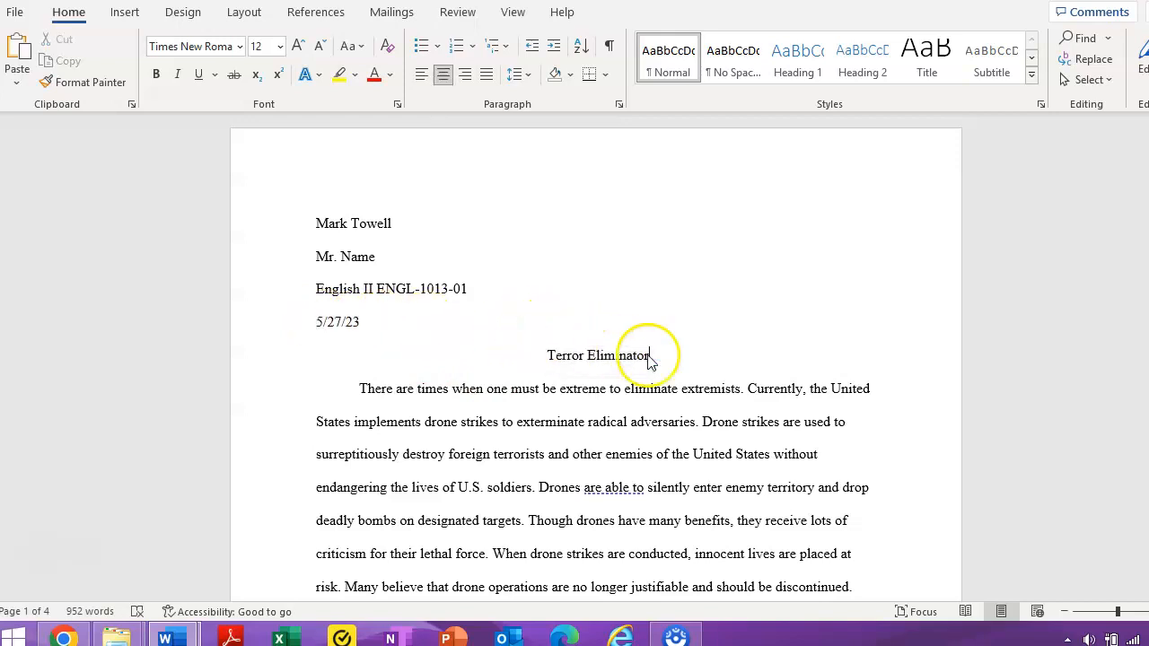
{"action": "left_click", "coordinate": [545, 355]}
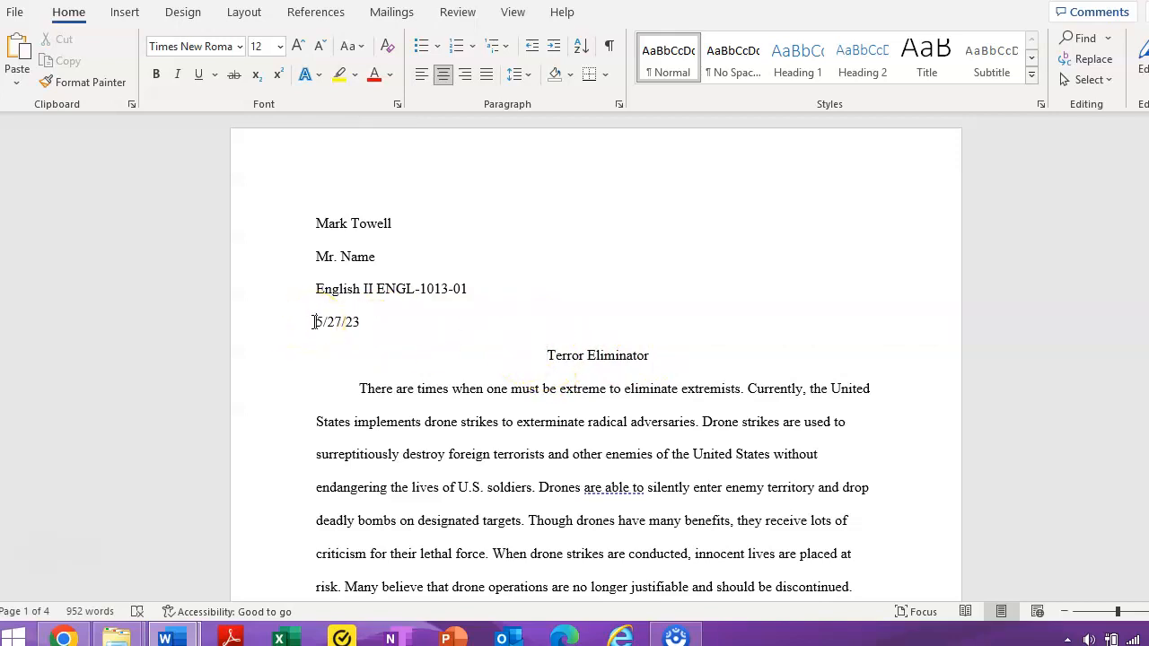
{"action": "left_click_drag", "start_coordinate": [313, 321], "coordinate": [363, 322]}
{"action": "left_click_drag", "start_coordinate": [546, 356], "coordinate": [648, 356]}
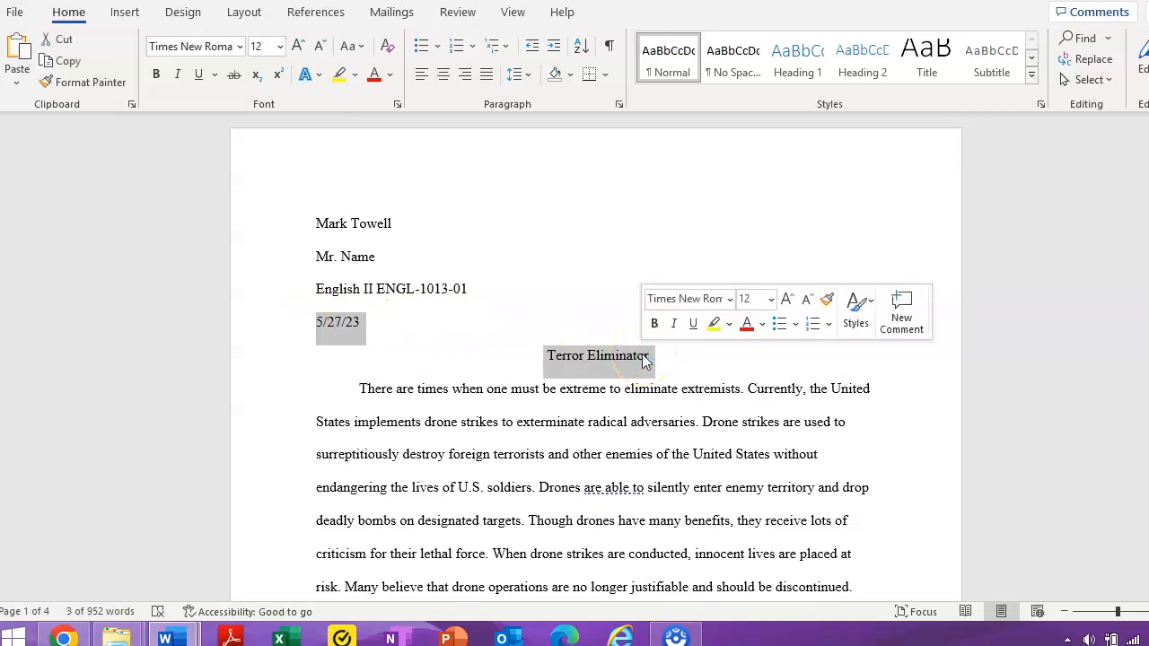
Add paragraph space after and before the selected heading lines, then reselect the course line, date and title.
{"action": "left_click", "coordinate": [531, 78]}
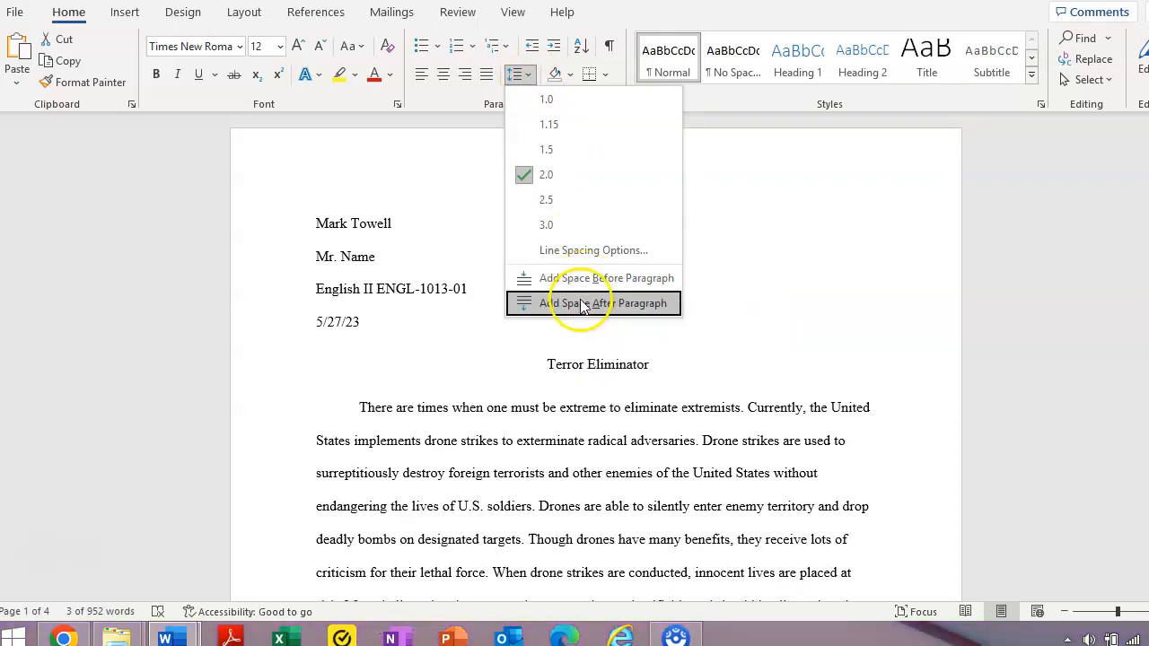
{"action": "left_click", "coordinate": [580, 303]}
{"action": "left_click", "coordinate": [530, 75]}
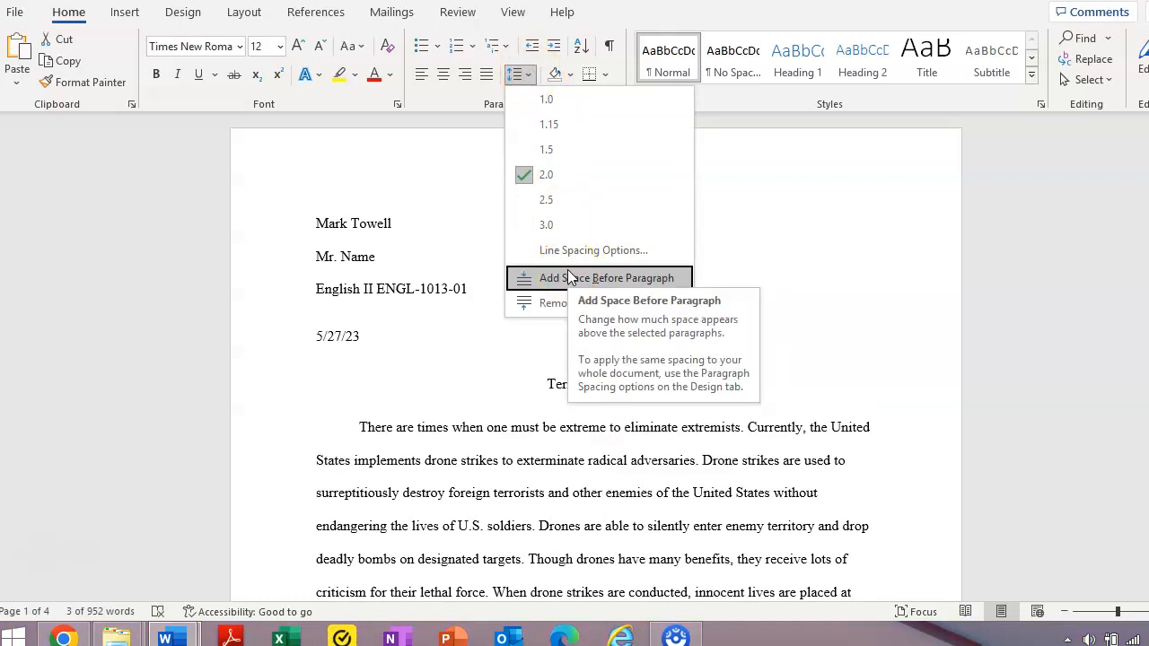
{"action": "left_click", "coordinate": [567, 277]}
{"action": "left_click", "coordinate": [606, 442]}
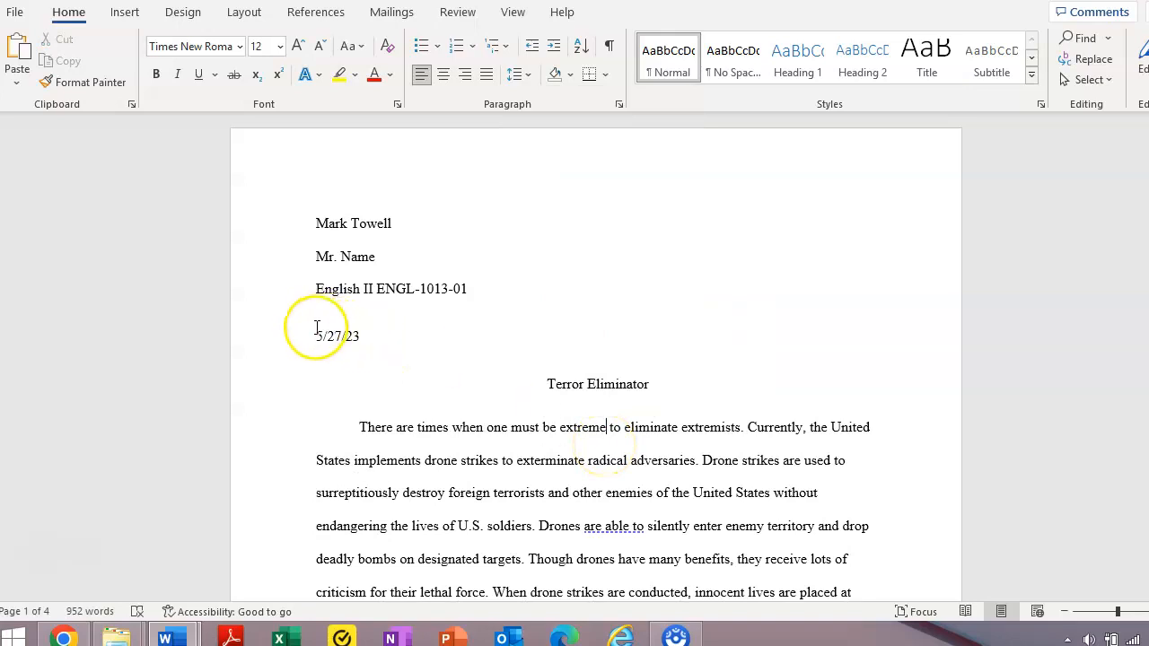
{"action": "left_click_drag", "start_coordinate": [329, 333], "coordinate": [650, 392]}
{"action": "left_click", "coordinate": [649, 396]}
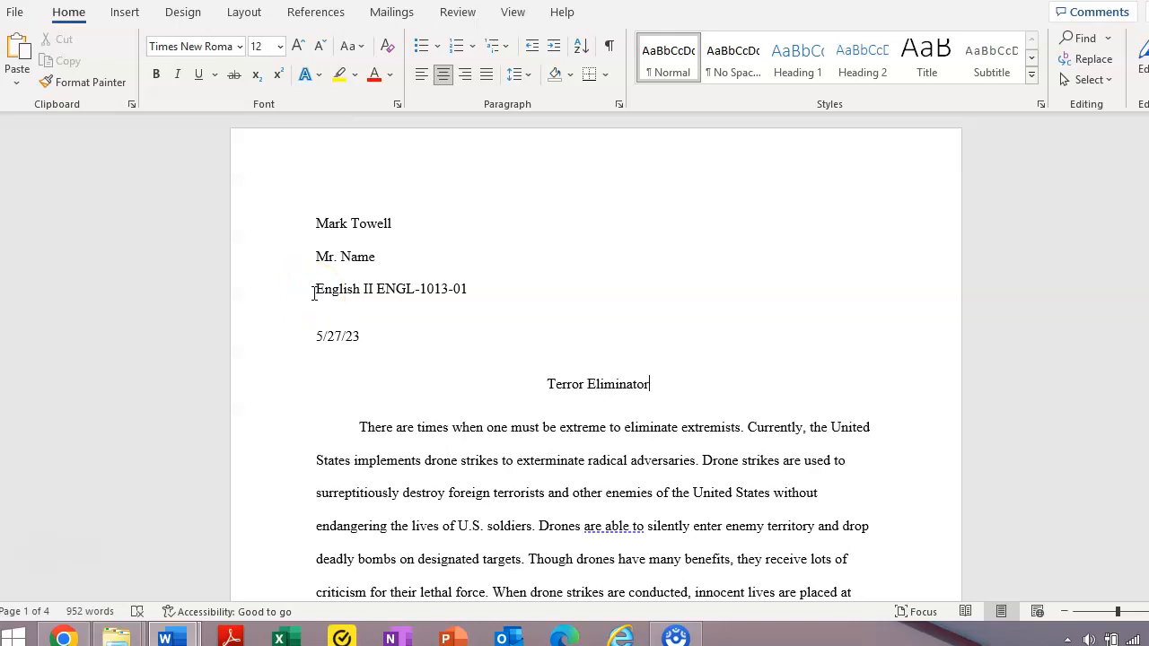
{"action": "left_click_drag", "start_coordinate": [313, 292], "coordinate": [667, 397]}
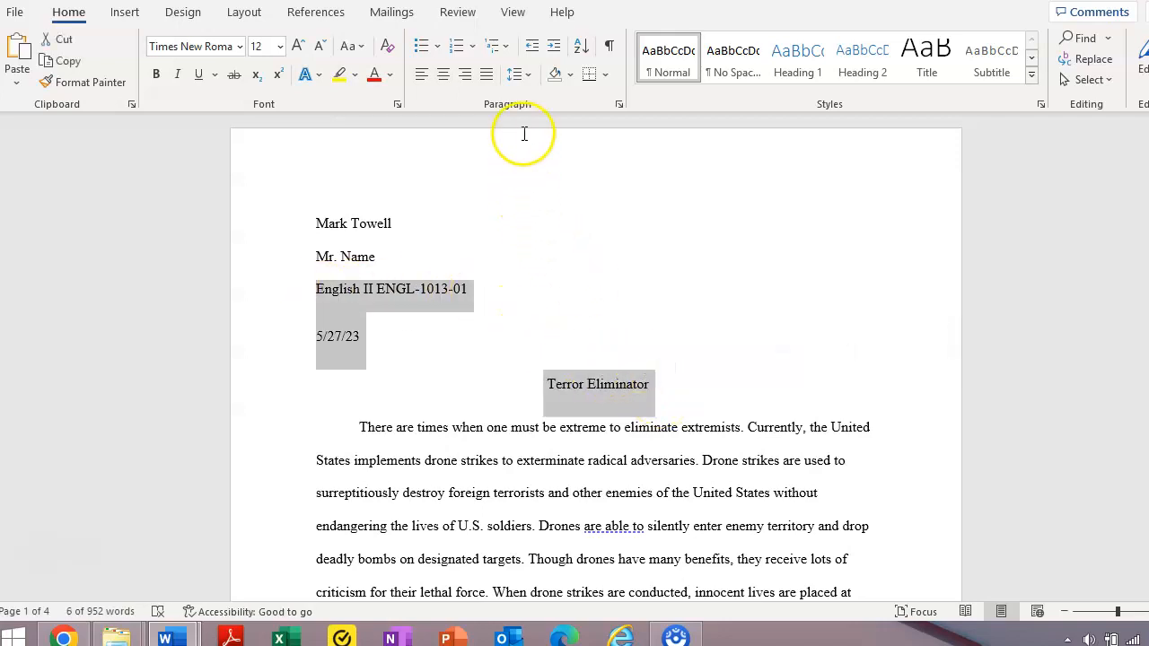
Set the selected heading lines and title to 2.0 double line spacing.
{"action": "left_click", "coordinate": [530, 79]}
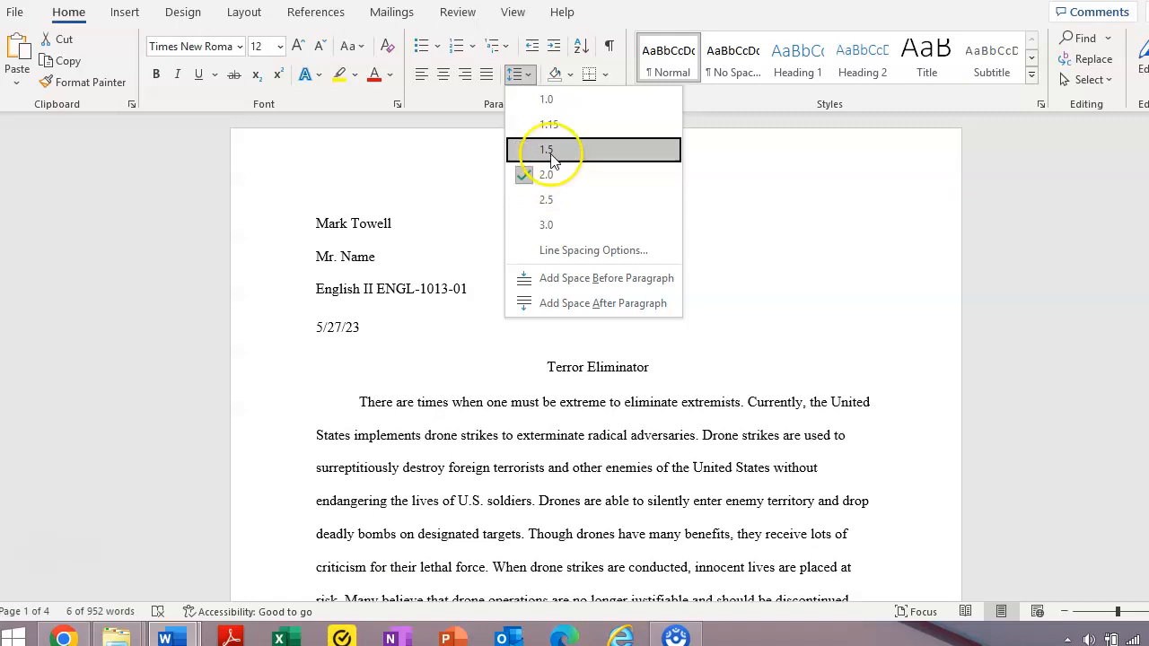
{"action": "left_click", "coordinate": [548, 101]}
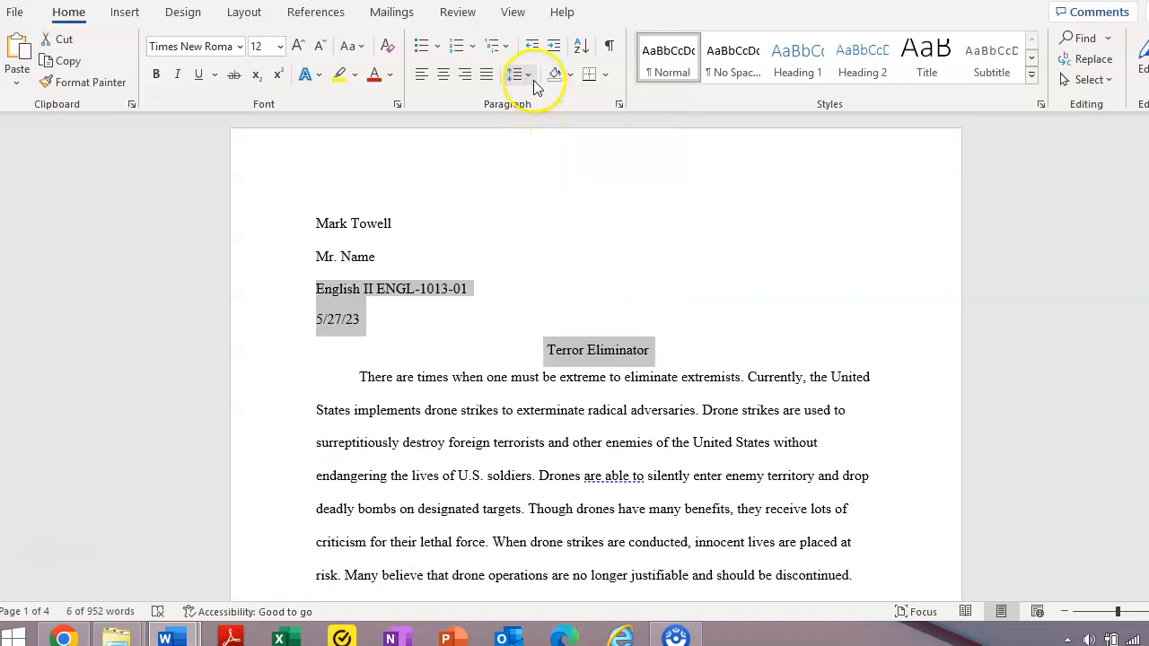
{"action": "left_click", "coordinate": [529, 77]}
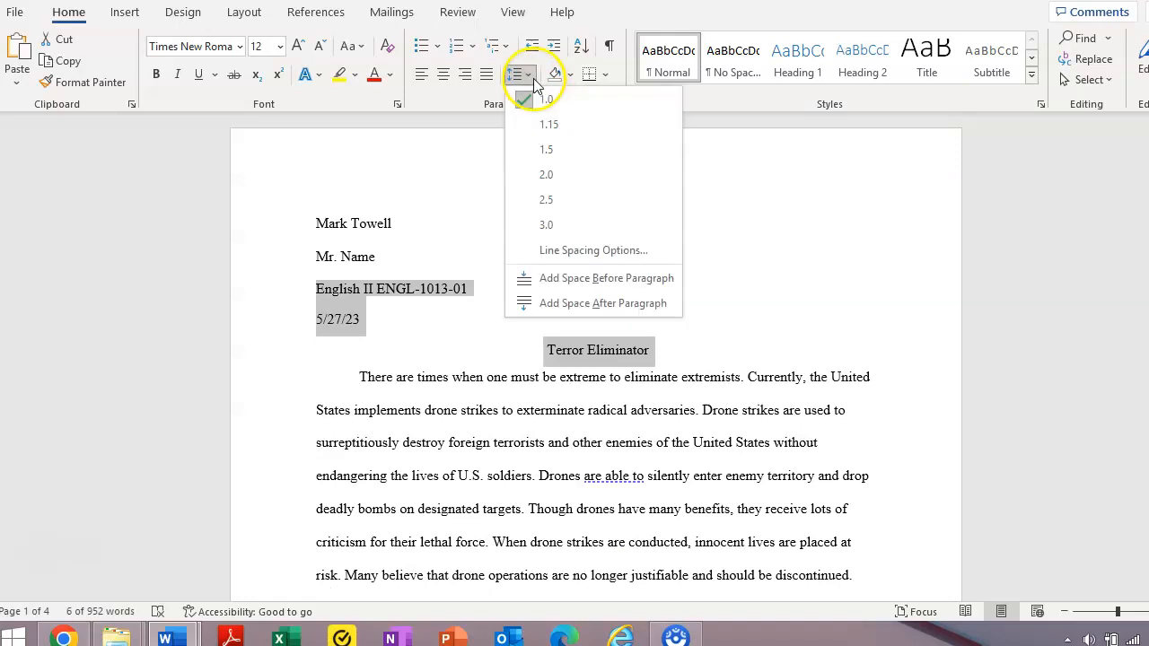
{"action": "left_click", "coordinate": [551, 174]}
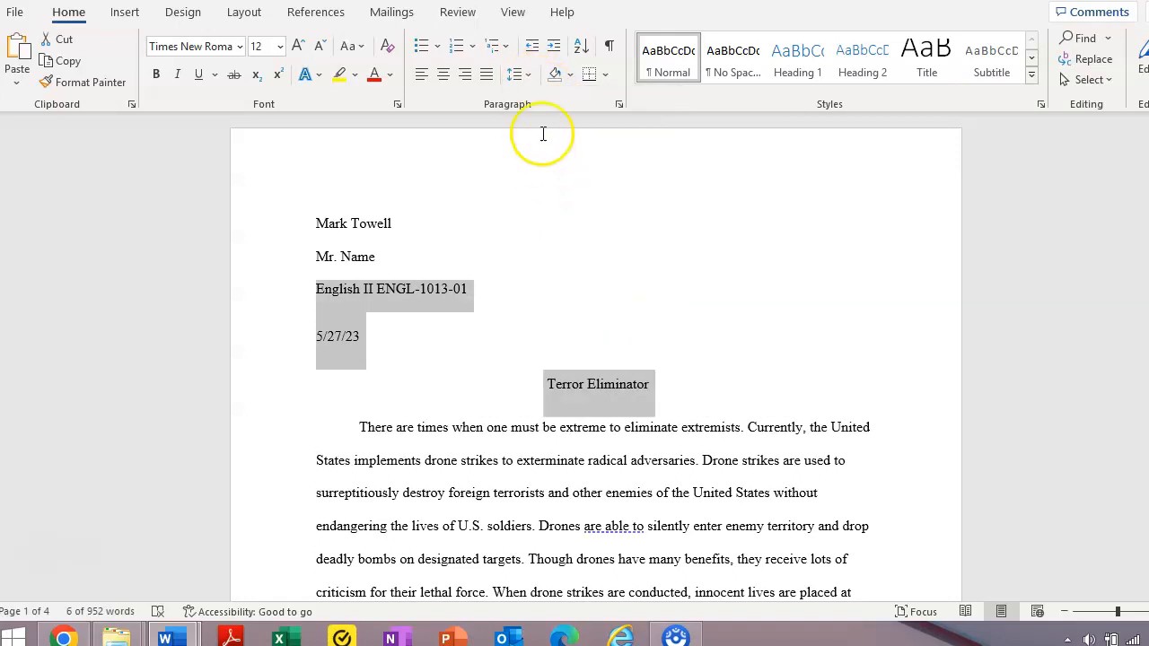
Remove the space before and after the selected heading paragraphs.
{"action": "left_click", "coordinate": [524, 75]}
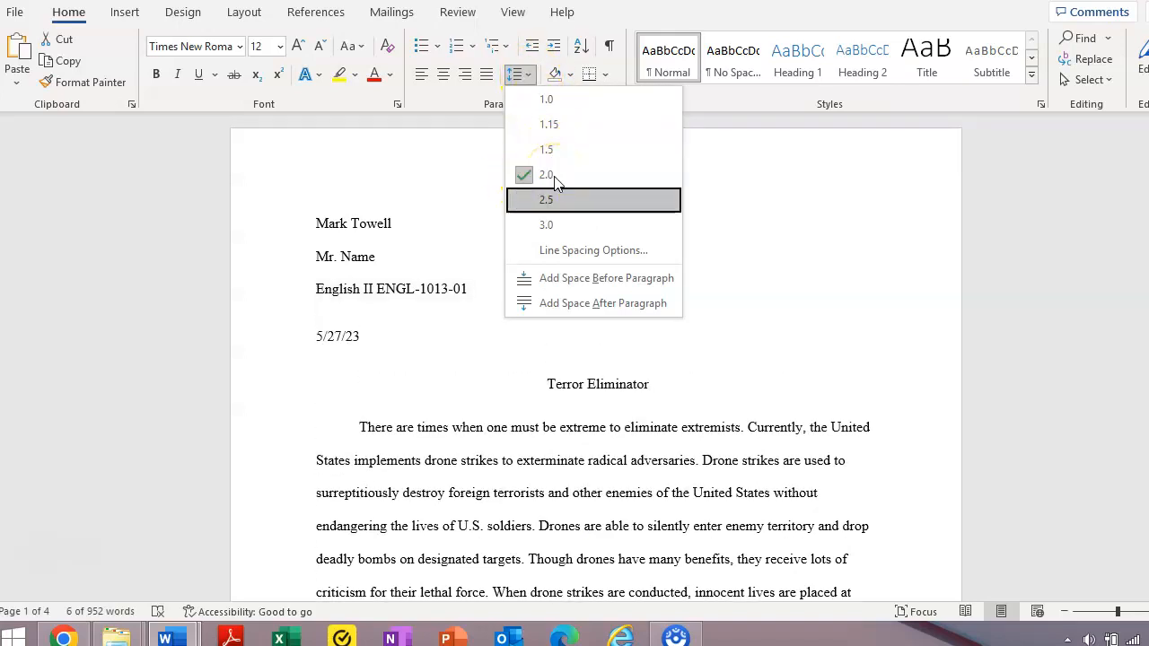
{"action": "left_click", "coordinate": [582, 288]}
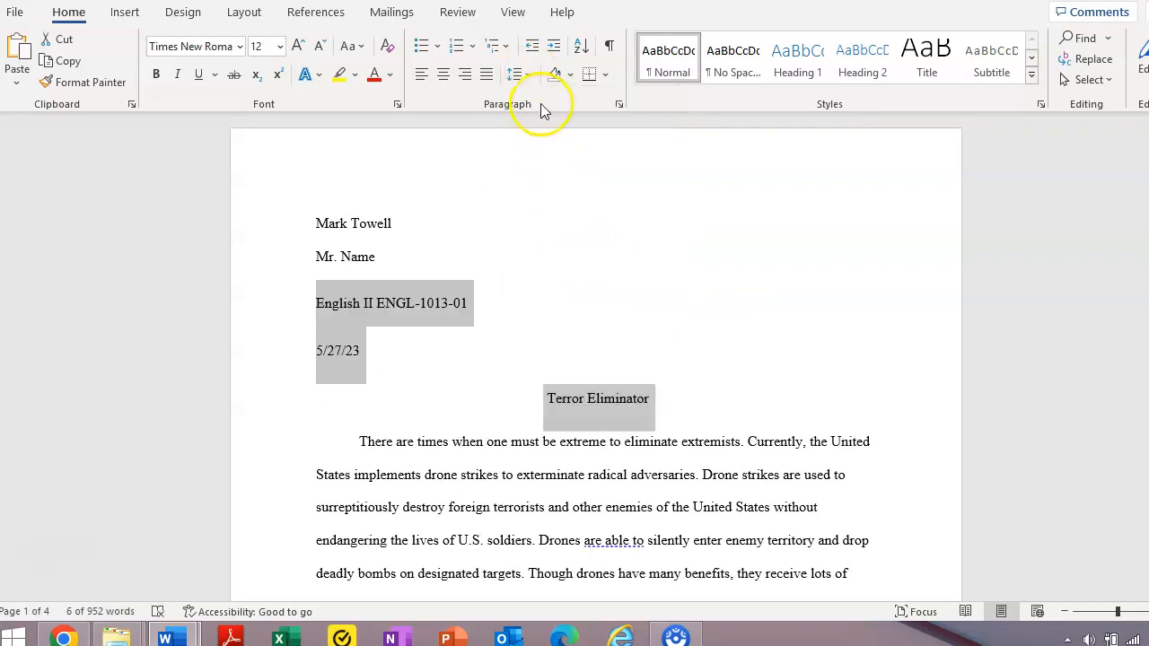
{"action": "left_click", "coordinate": [529, 74]}
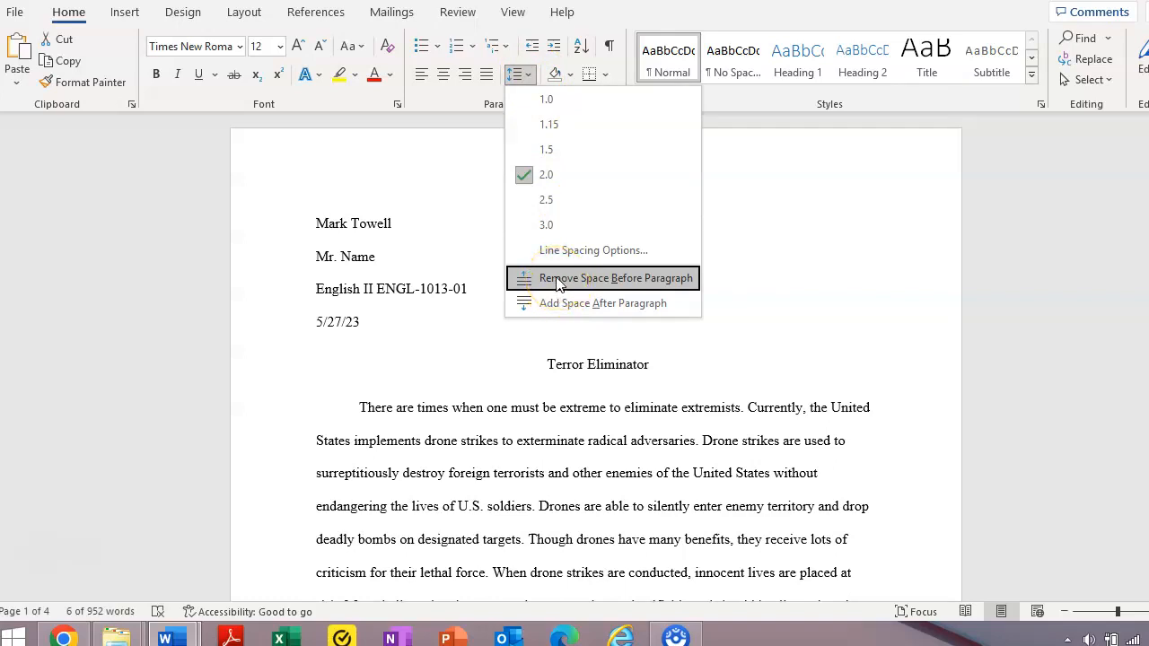
{"action": "left_click", "coordinate": [563, 303]}
{"action": "left_click", "coordinate": [529, 76]}
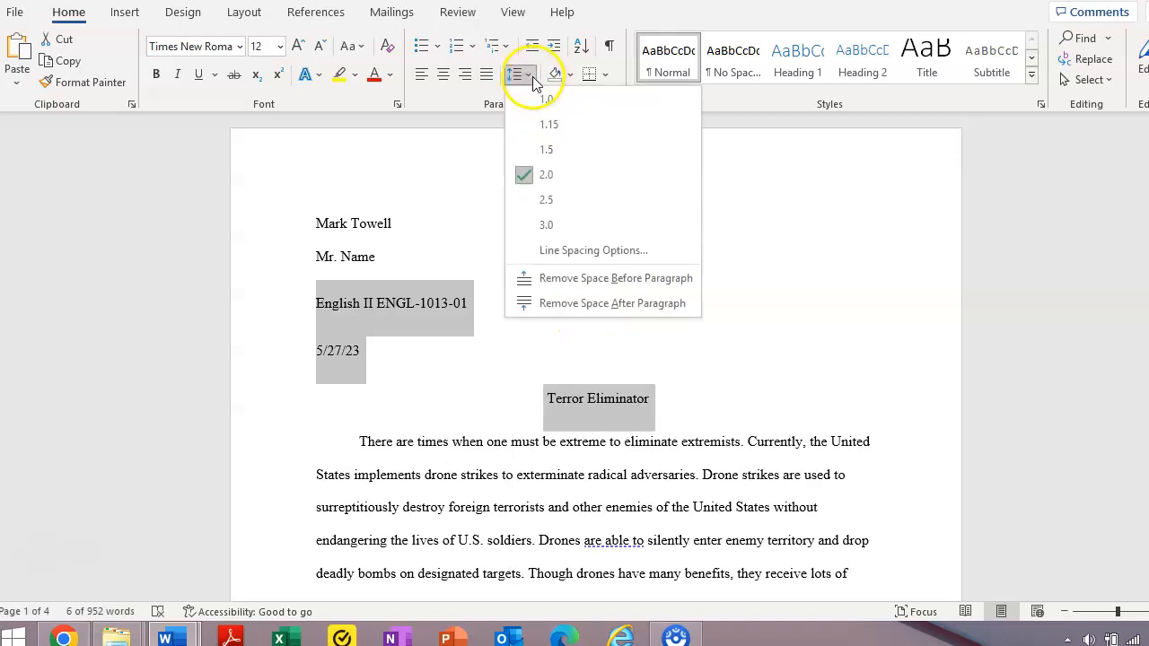
{"action": "left_click", "coordinate": [590, 280]}
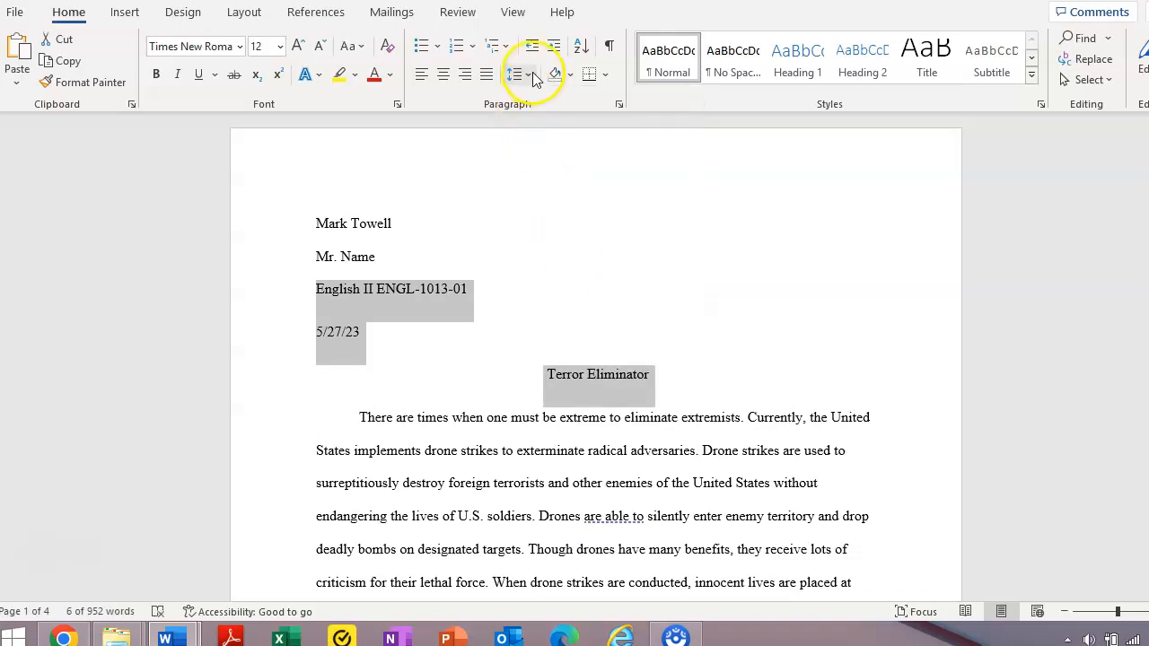
{"action": "left_click", "coordinate": [531, 76]}
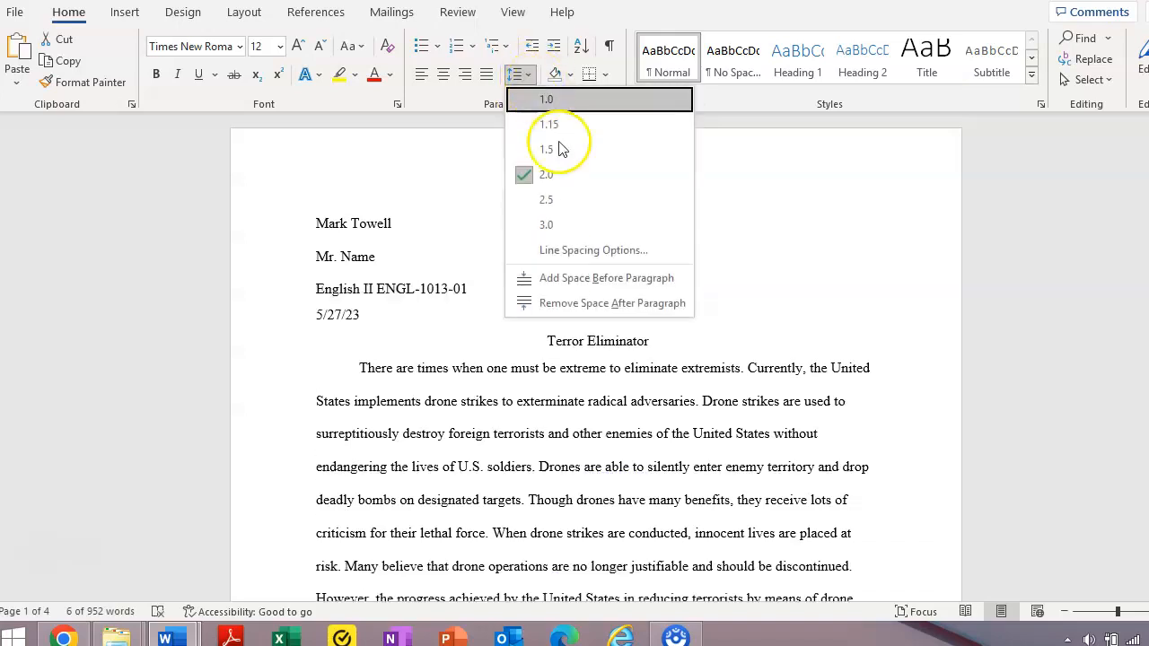
{"action": "left_click", "coordinate": [597, 303]}
{"action": "left_click", "coordinate": [633, 417]}
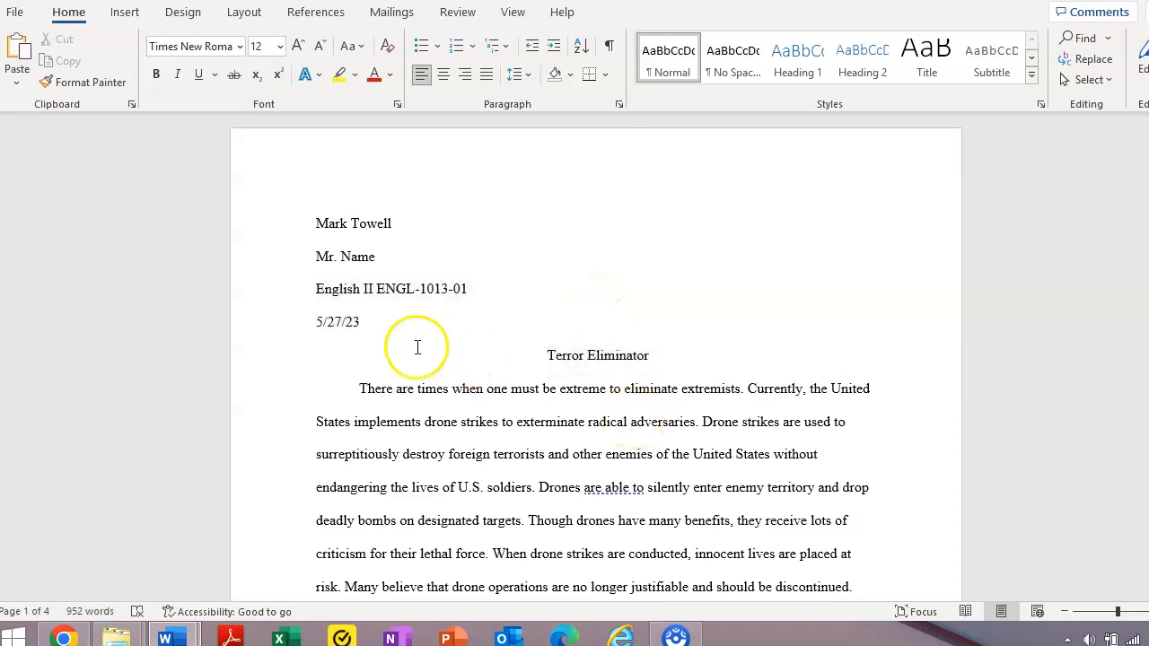
Add space after the title, then add and delete a blank line below it.
{"action": "left_click_drag", "start_coordinate": [305, 319], "coordinate": [628, 355]}
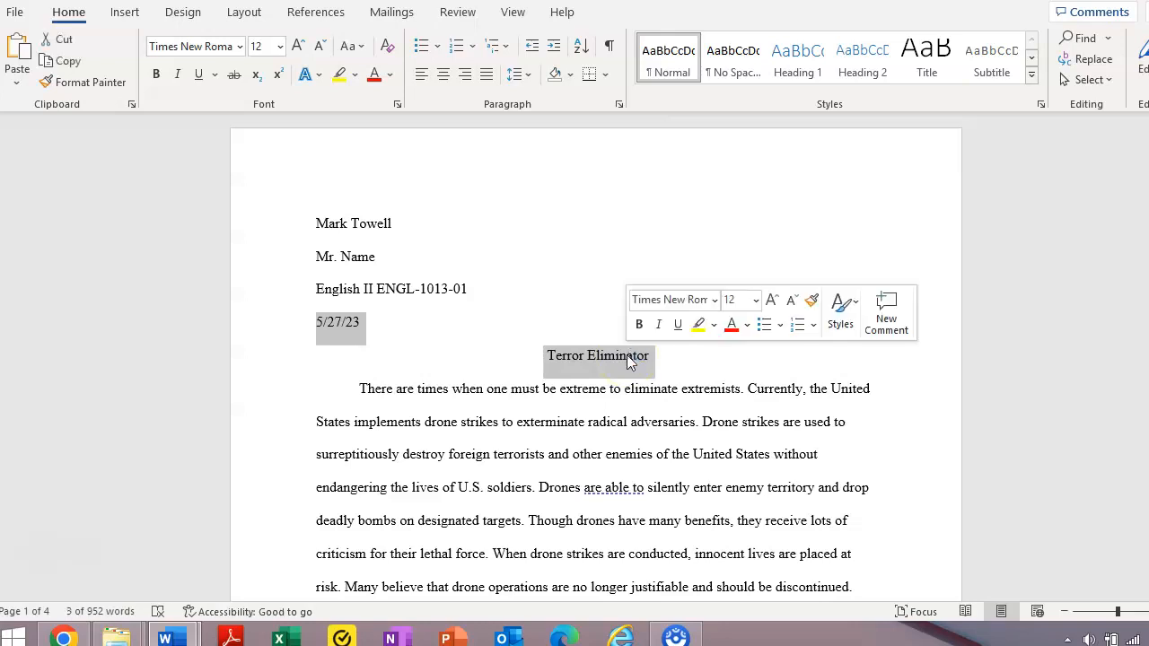
{"action": "left_click", "coordinate": [360, 386]}
{"action": "left_click_drag", "start_coordinate": [358, 338], "coordinate": [416, 384]}
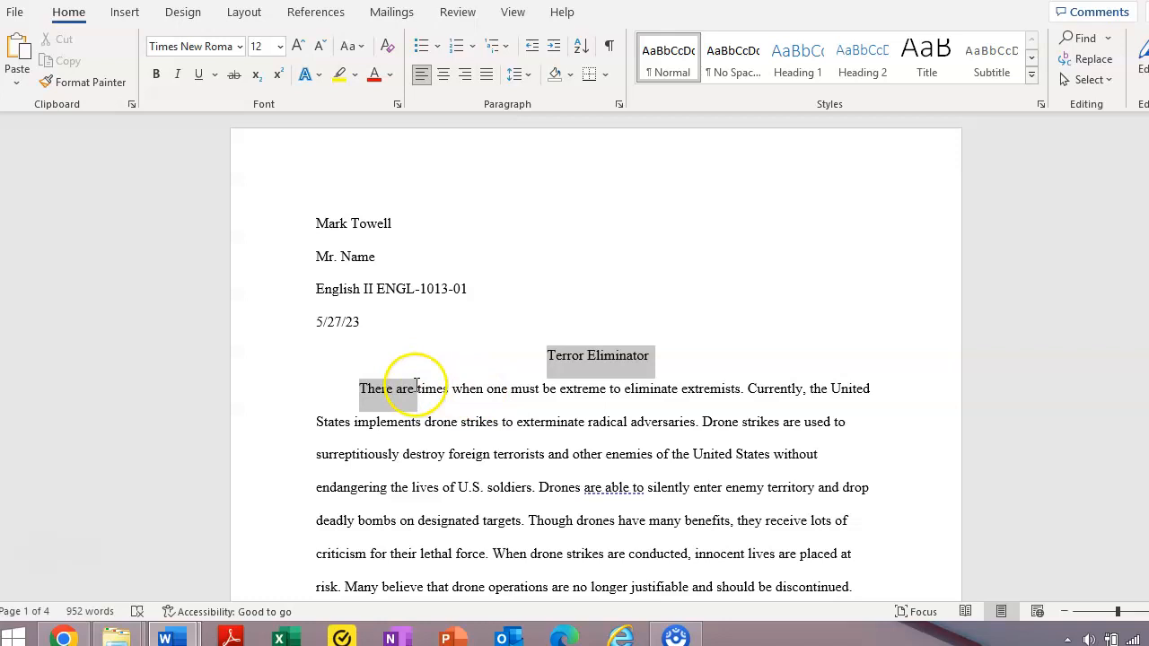
{"action": "left_click", "coordinate": [519, 74]}
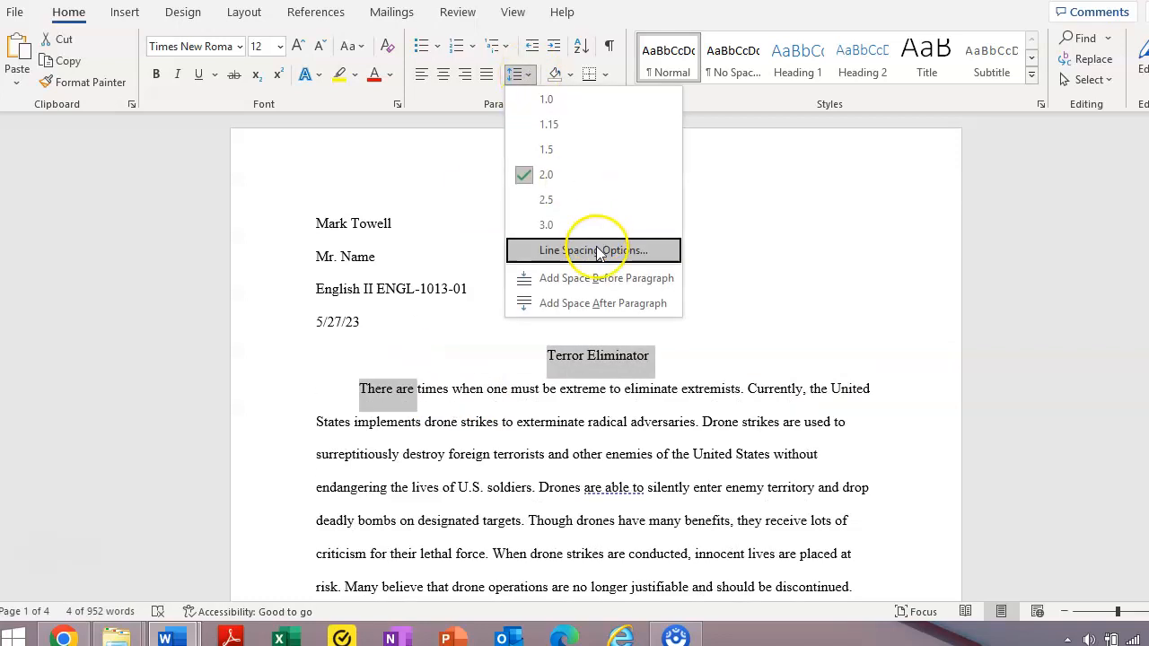
{"action": "left_click", "coordinate": [593, 303]}
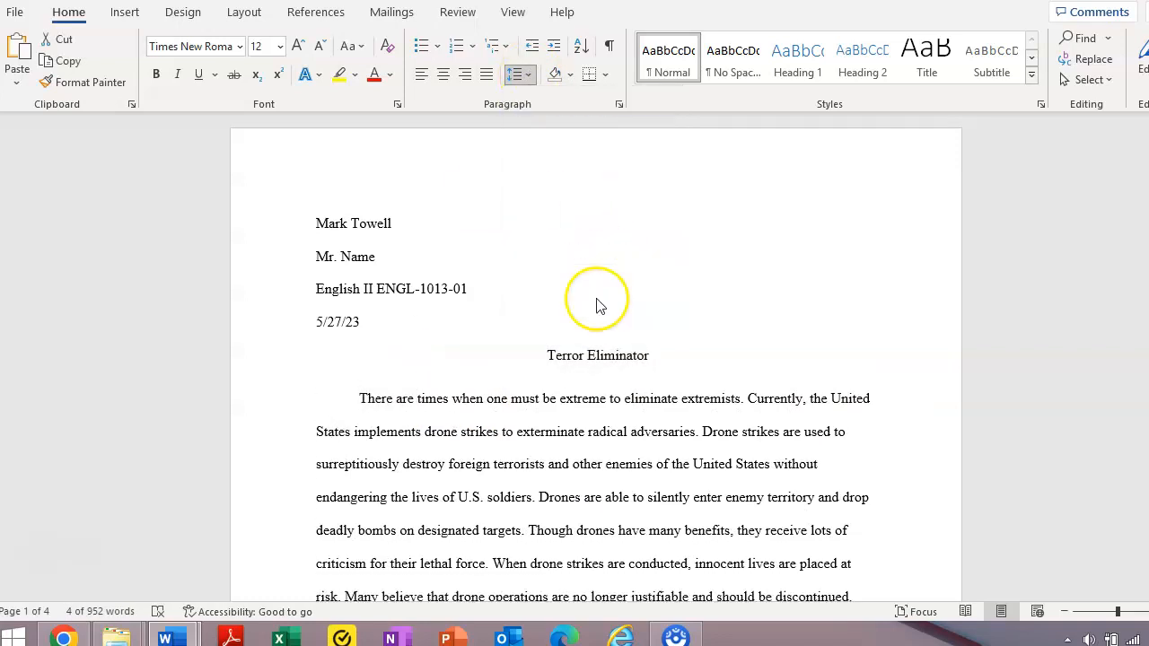
{"action": "left_click", "coordinate": [649, 357]}
{"action": "key", "text": "Return"}
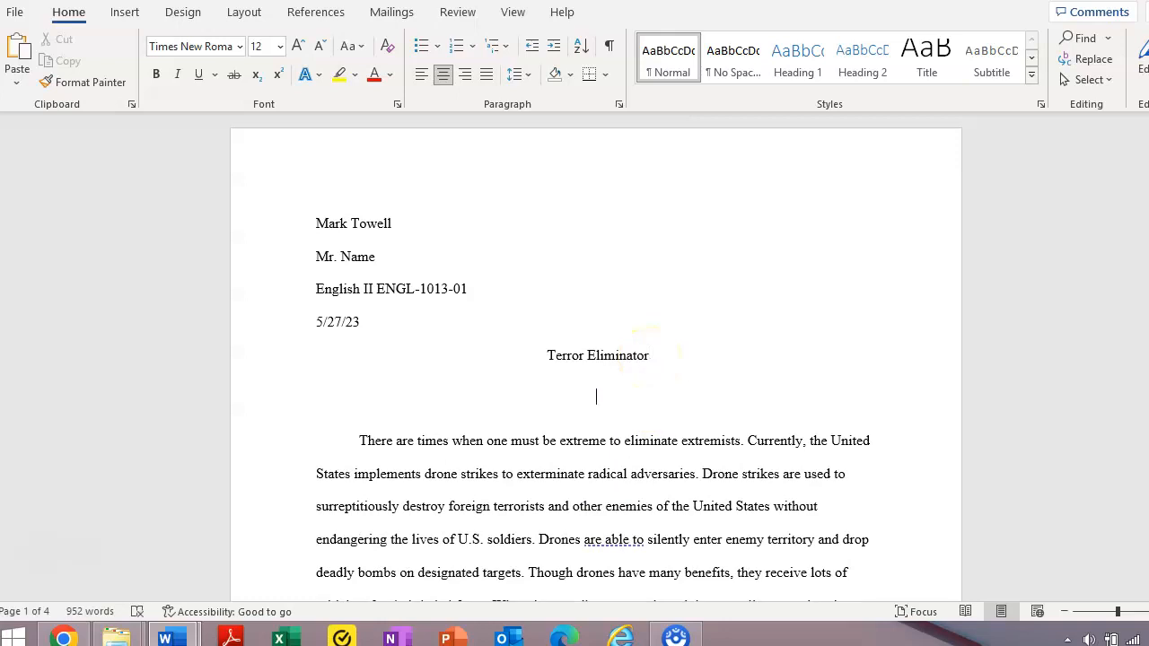
{"action": "key", "text": "BackSpace"}
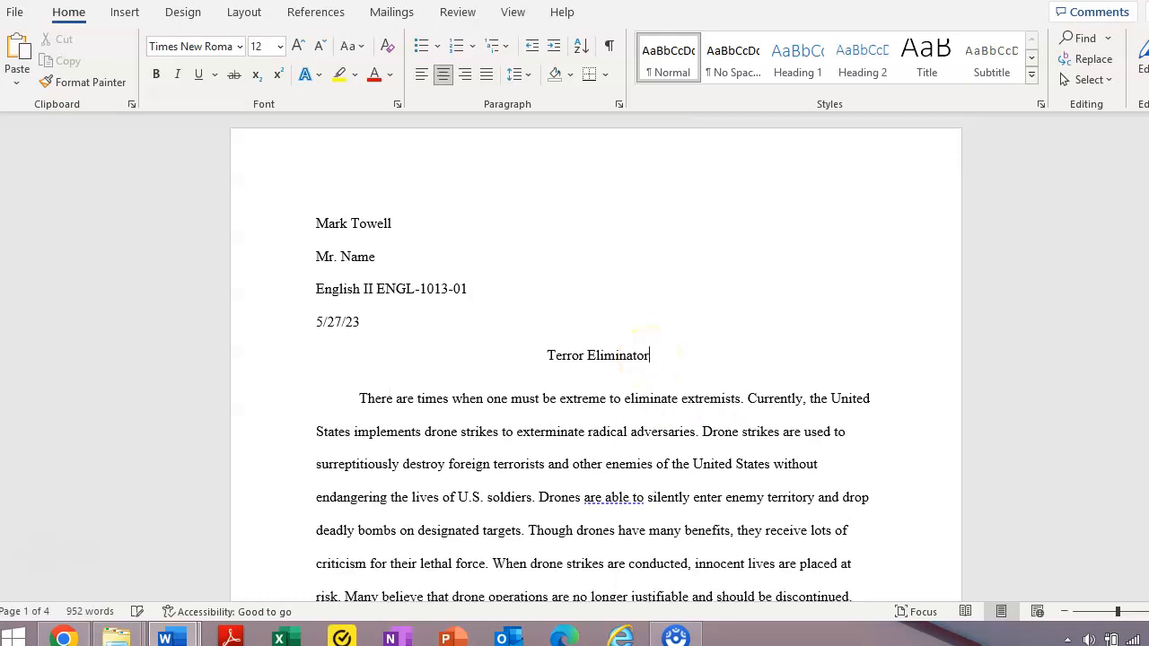
Remove the space after the title so it sits evenly above the first body line.
{"action": "left_click_drag", "start_coordinate": [545, 355], "coordinate": [600, 397]}
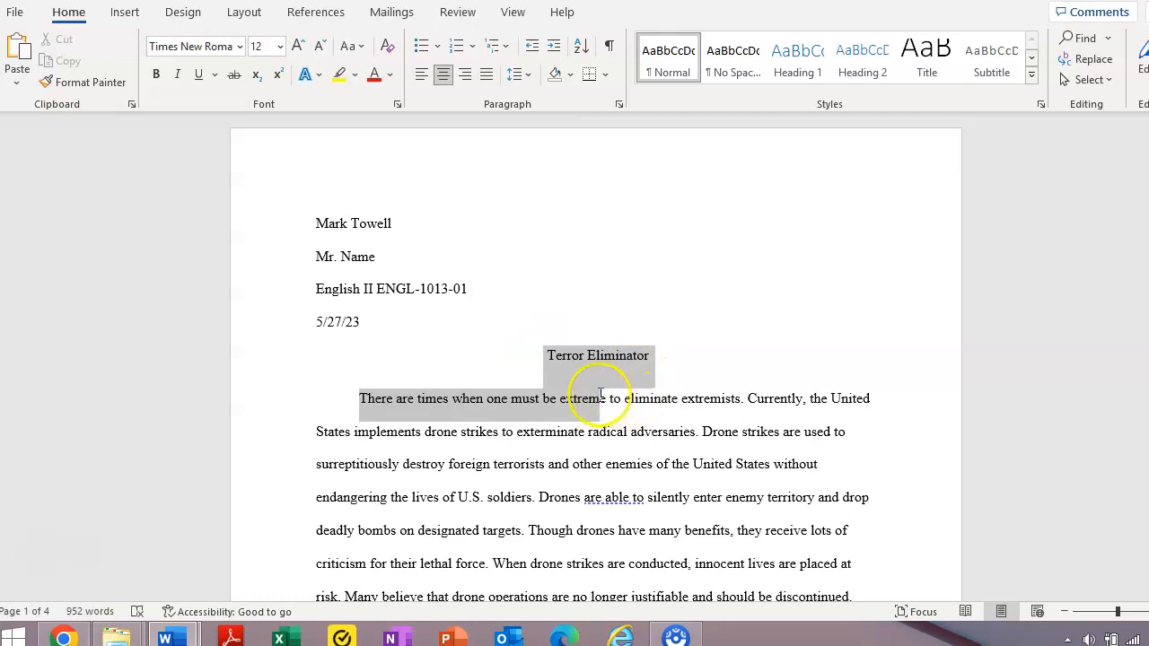
{"action": "left_click", "coordinate": [528, 76]}
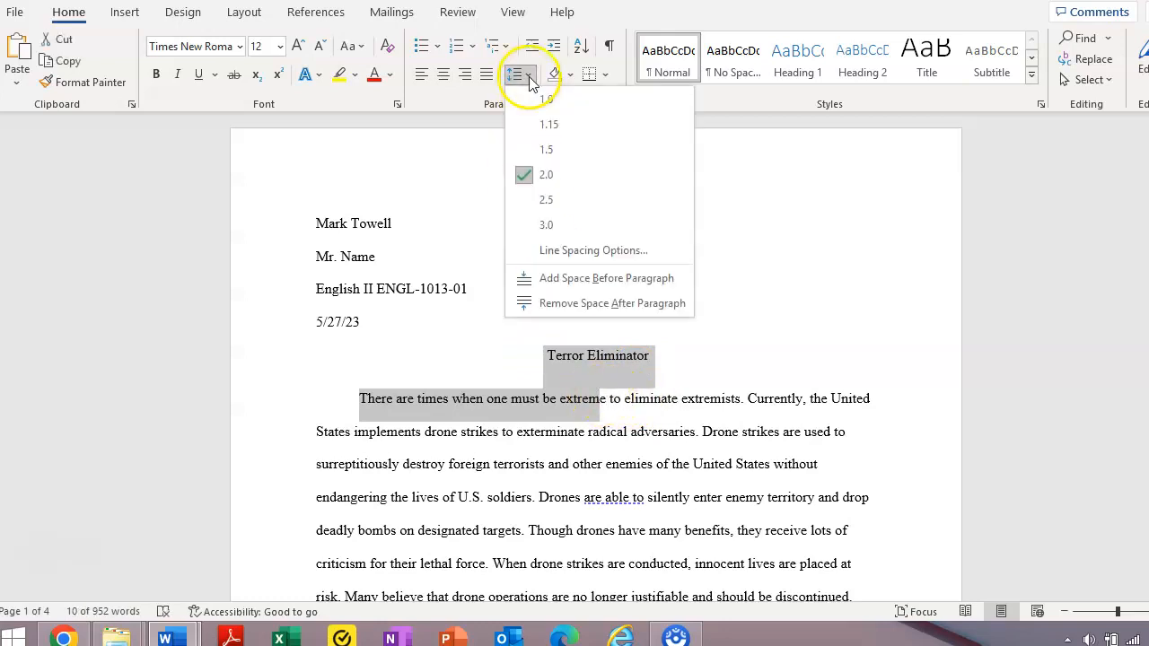
{"action": "left_click", "coordinate": [586, 303]}
{"action": "left_click", "coordinate": [518, 342]}
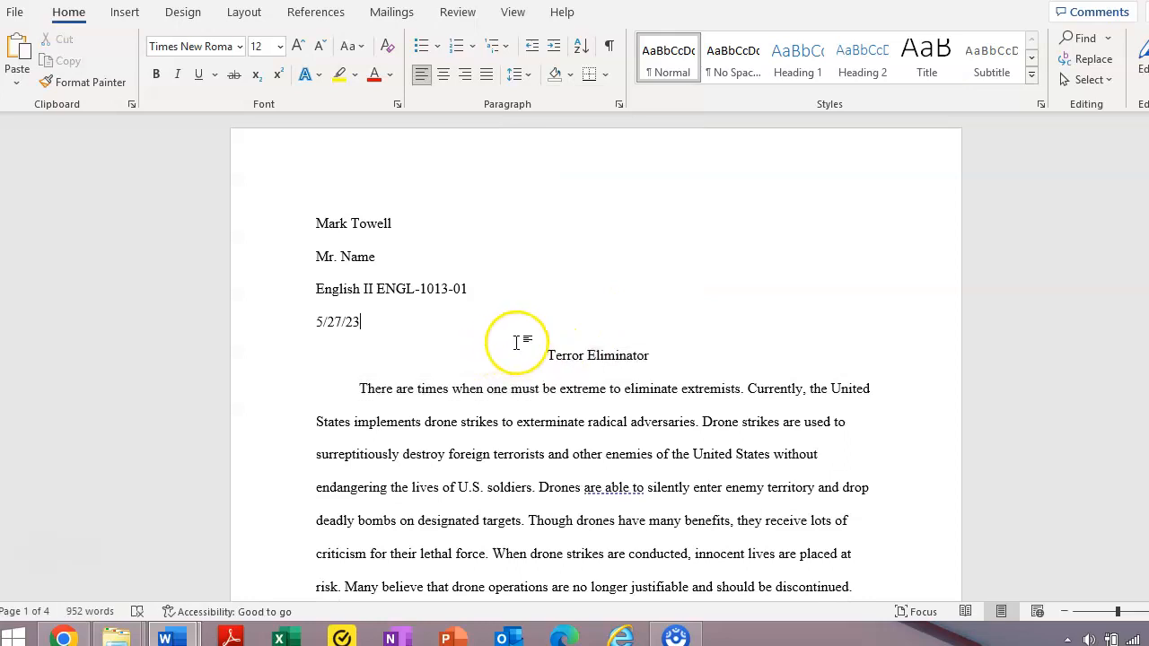
{"action": "left_click_drag", "start_coordinate": [313, 320], "coordinate": [606, 389]}
{"action": "left_click", "coordinate": [572, 388]}
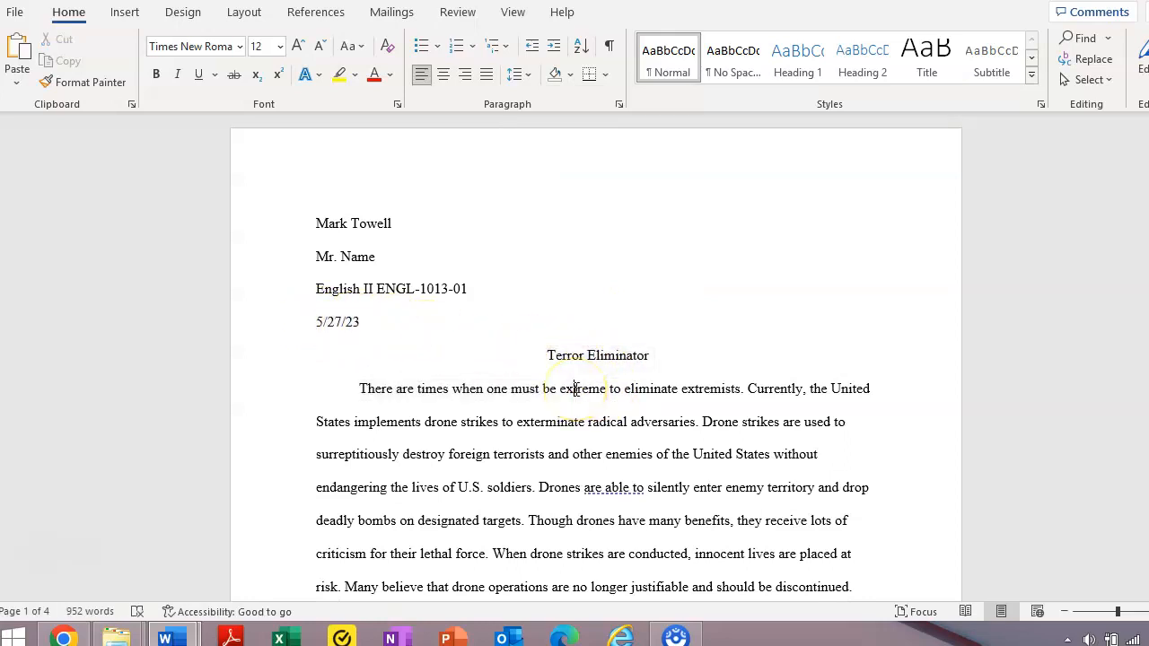
{"action": "left_click", "coordinate": [598, 422]}
Place the caret in the title 'Terror Eliminator' and apply left alignment.
{"action": "mouse_move", "coordinate": [1148, 165]}
{"action": "left_mouse_down"}
{"action": "mouse_move", "coordinate": [1148, 202]}
{"action": "mouse_move", "coordinate": [1148, 163]}
{"action": "left_mouse_up"}
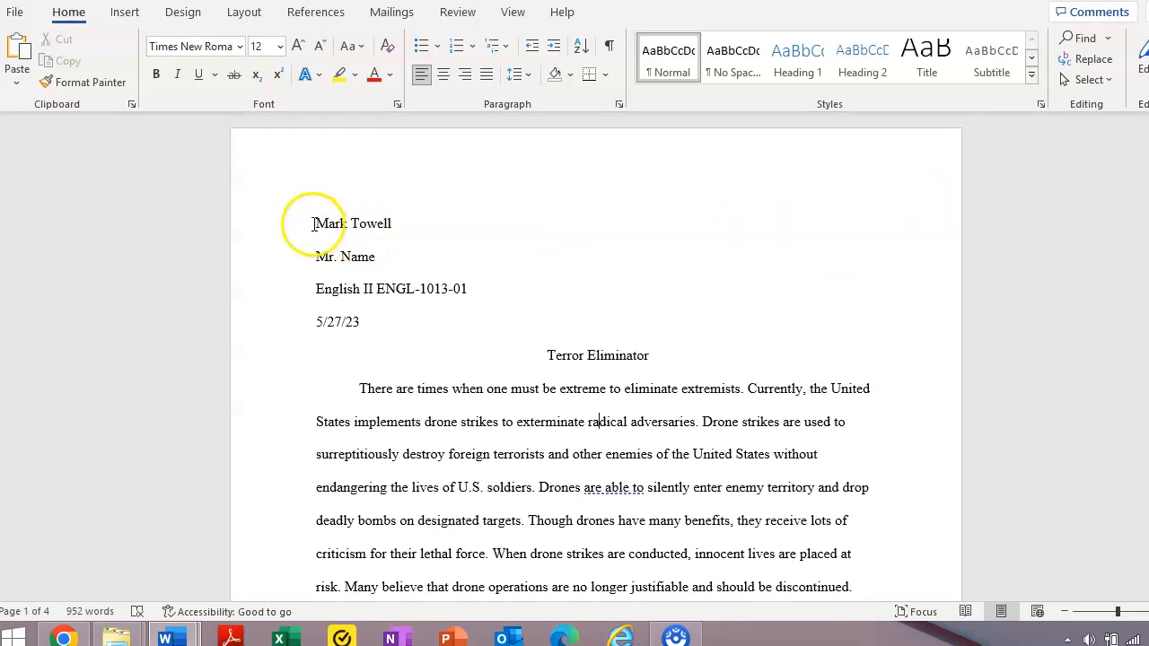
{"action": "left_click_drag", "start_coordinate": [314, 224], "coordinate": [376, 329]}
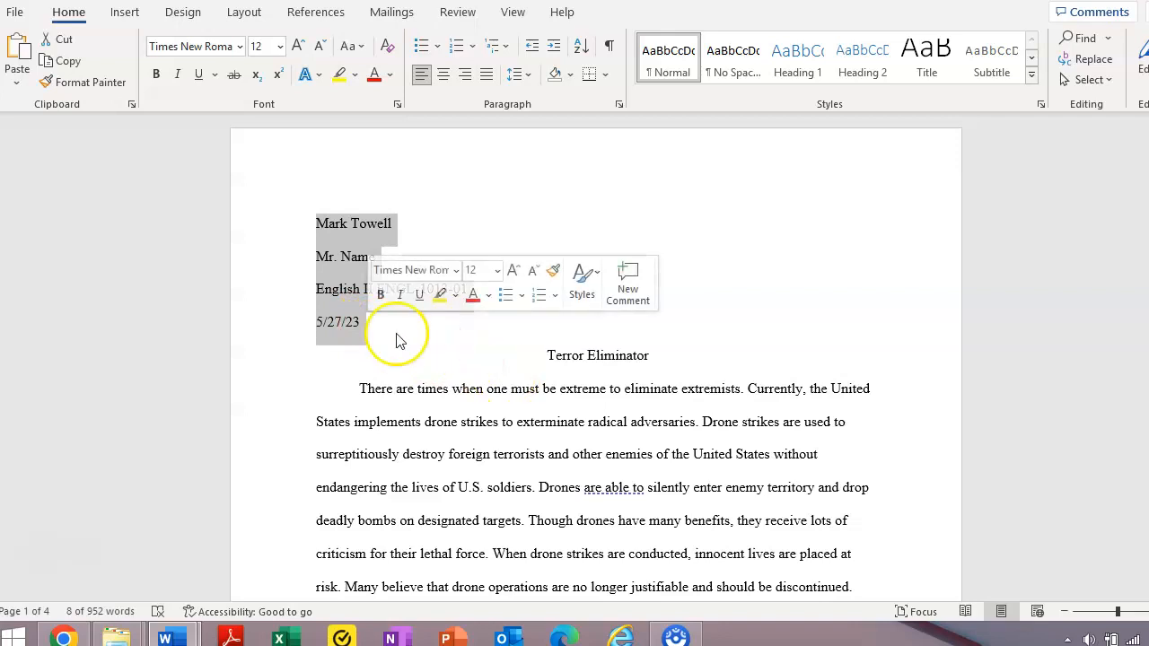
{"action": "left_click", "coordinate": [365, 324]}
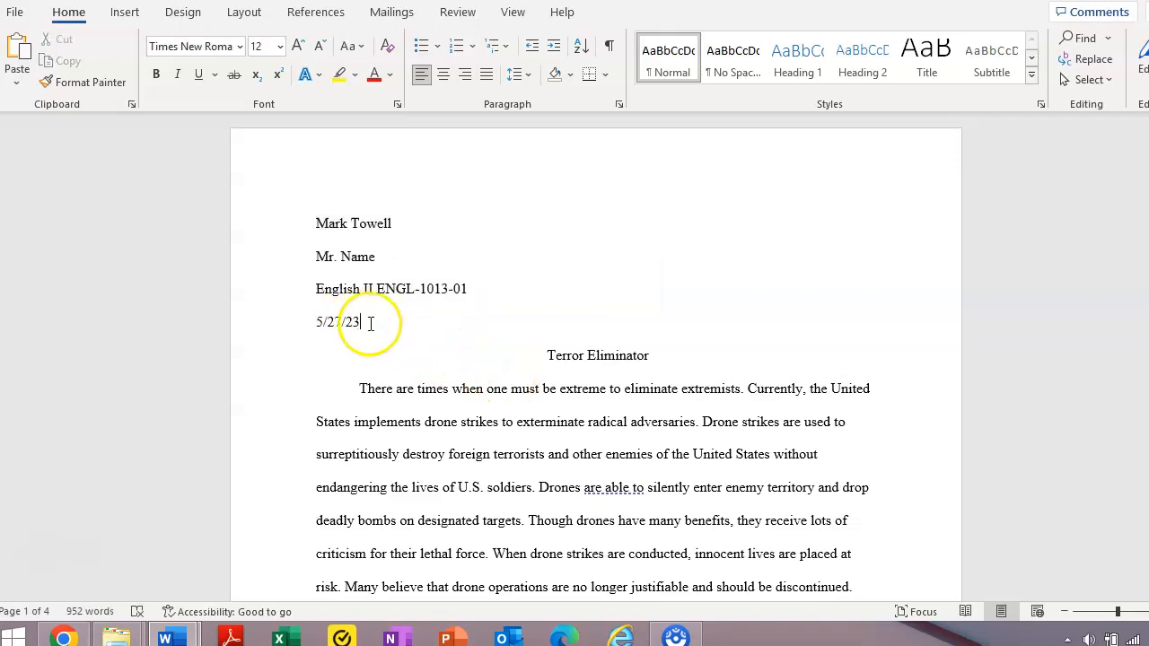
{"action": "left_click", "coordinate": [546, 357]}
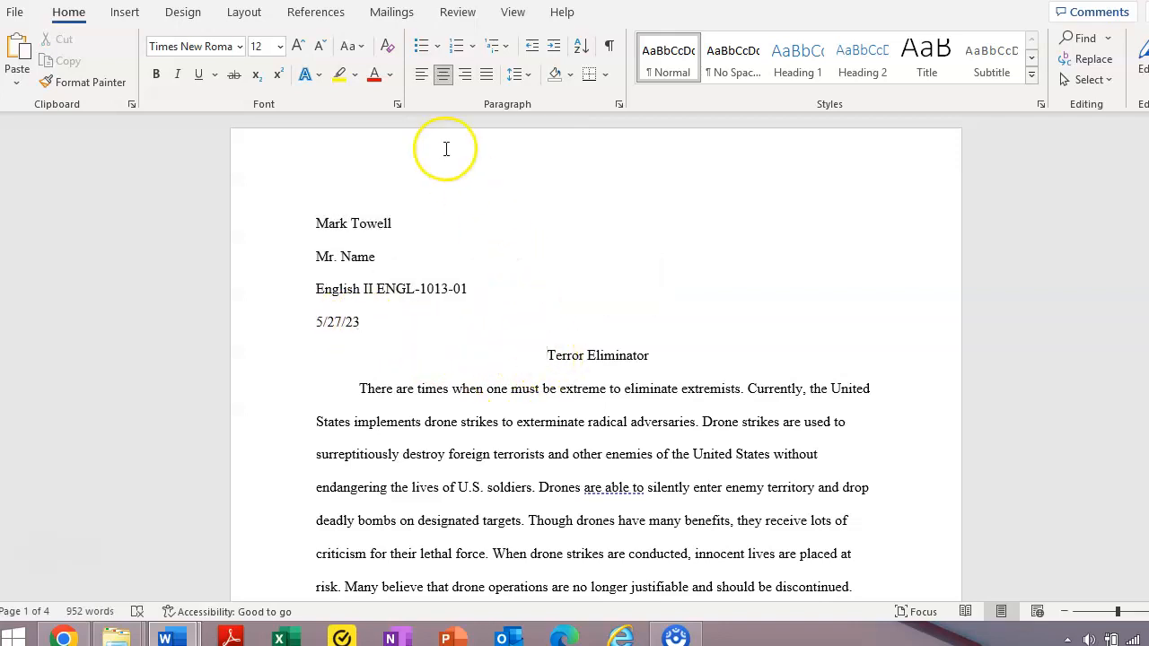
{"action": "left_click", "coordinate": [422, 75]}
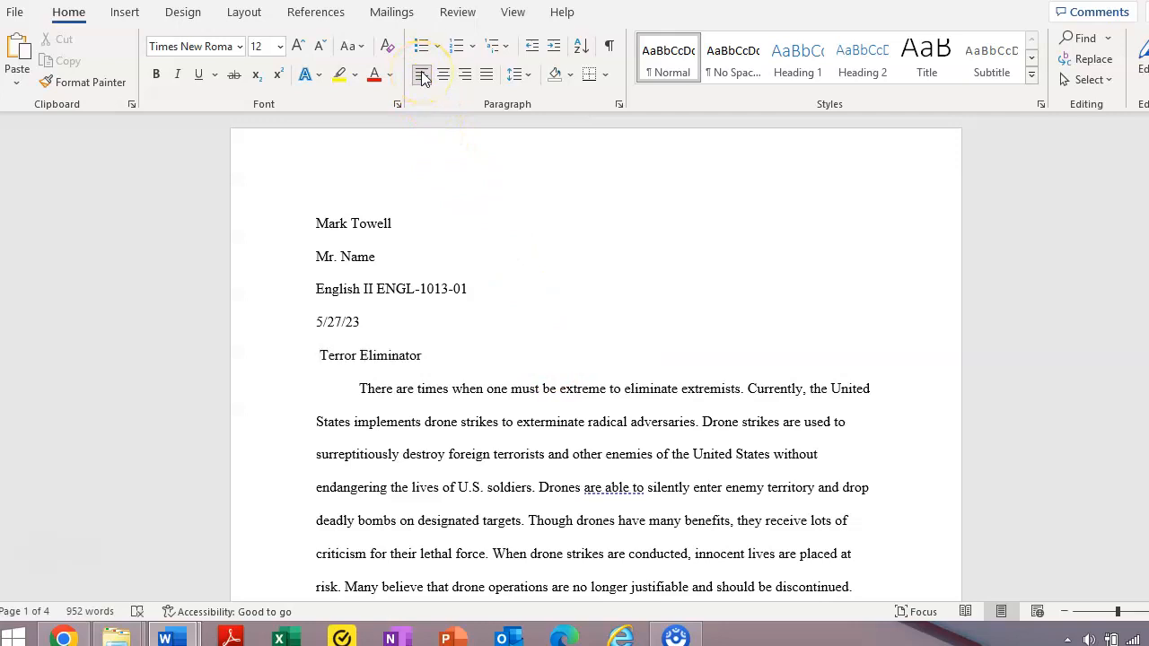
{"action": "left_click", "coordinate": [422, 75]}
{"action": "left_click", "coordinate": [364, 322]}
{"action": "left_click", "coordinate": [422, 77]}
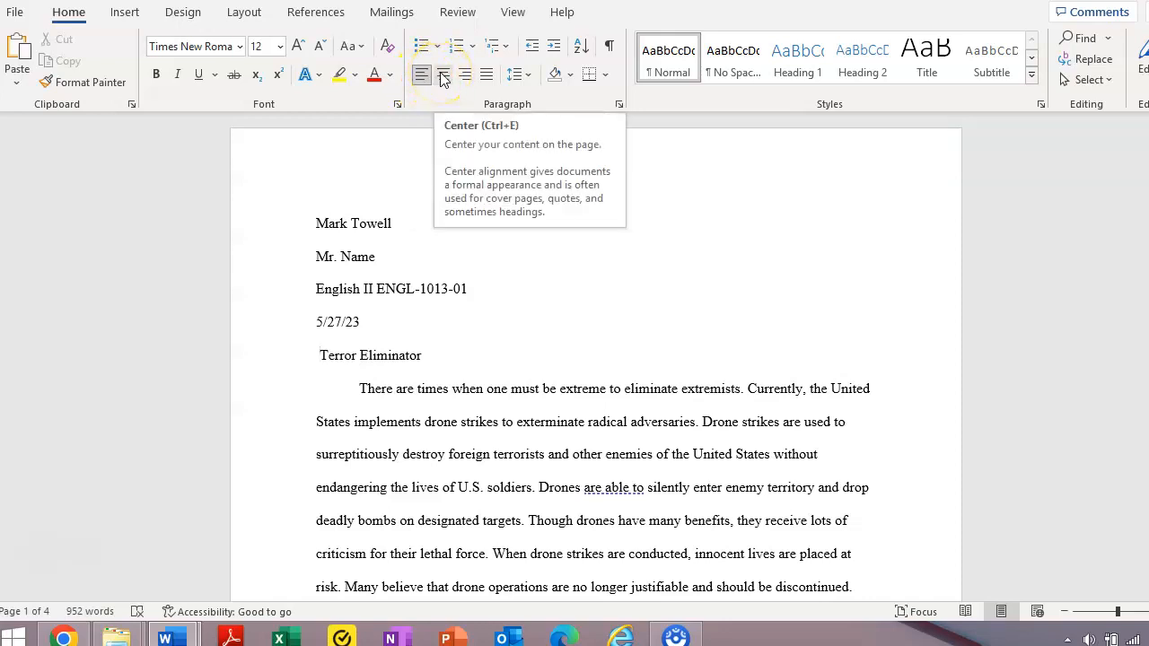
Apply Center alignment to the title, which also centers the opening body paragraph.
{"action": "left_click", "coordinate": [443, 76]}
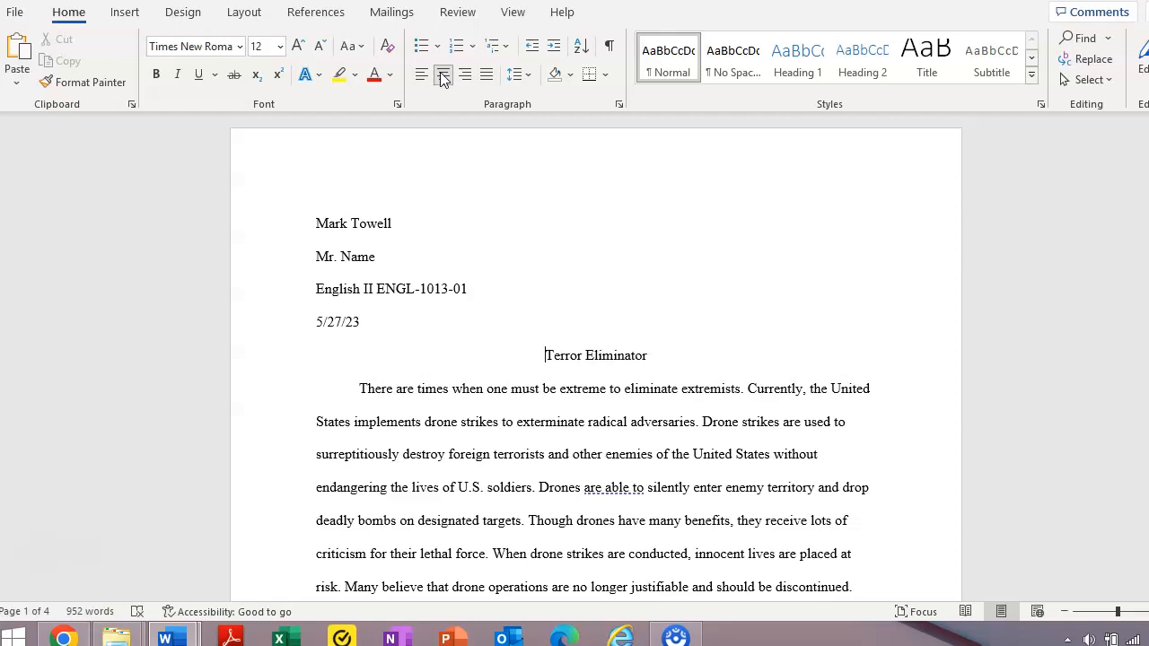
{"action": "left_click", "coordinate": [653, 355]}
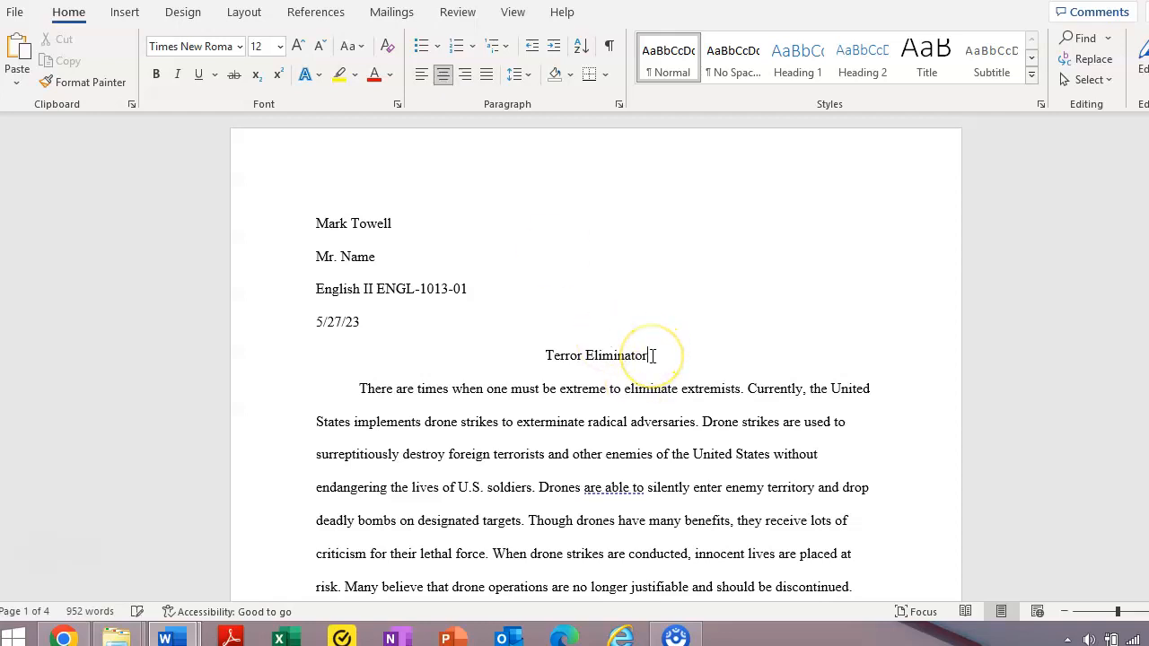
{"action": "left_click", "coordinate": [543, 355]}
{"action": "left_click", "coordinate": [644, 343], "text": "shift"}
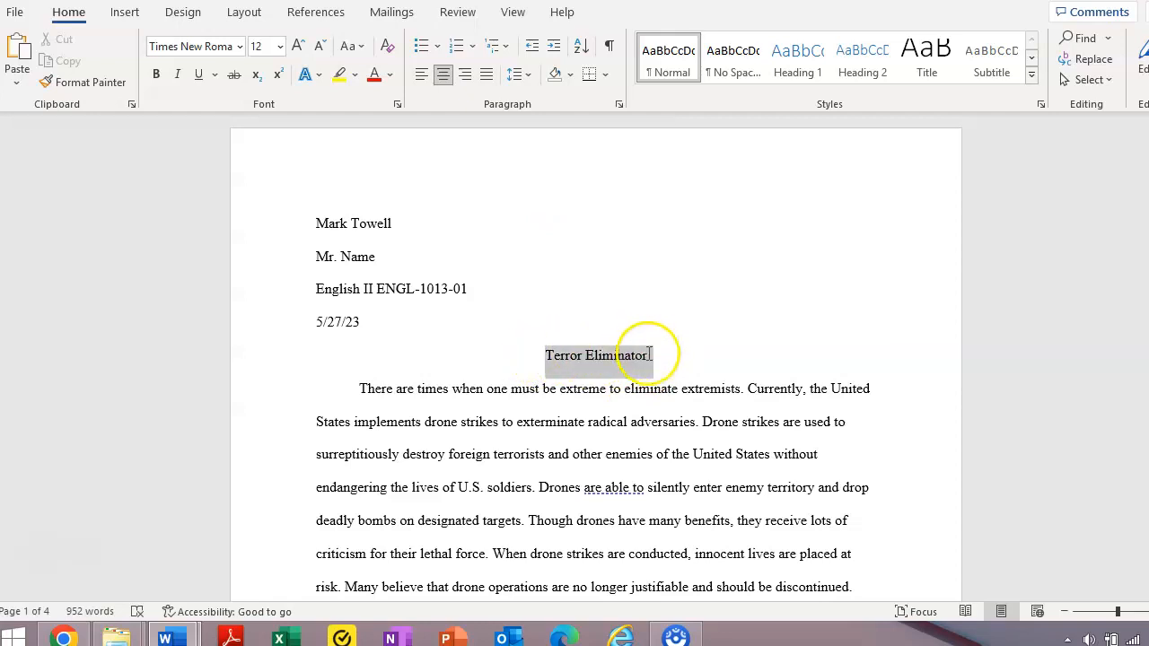
{"action": "left_click", "coordinate": [576, 387]}
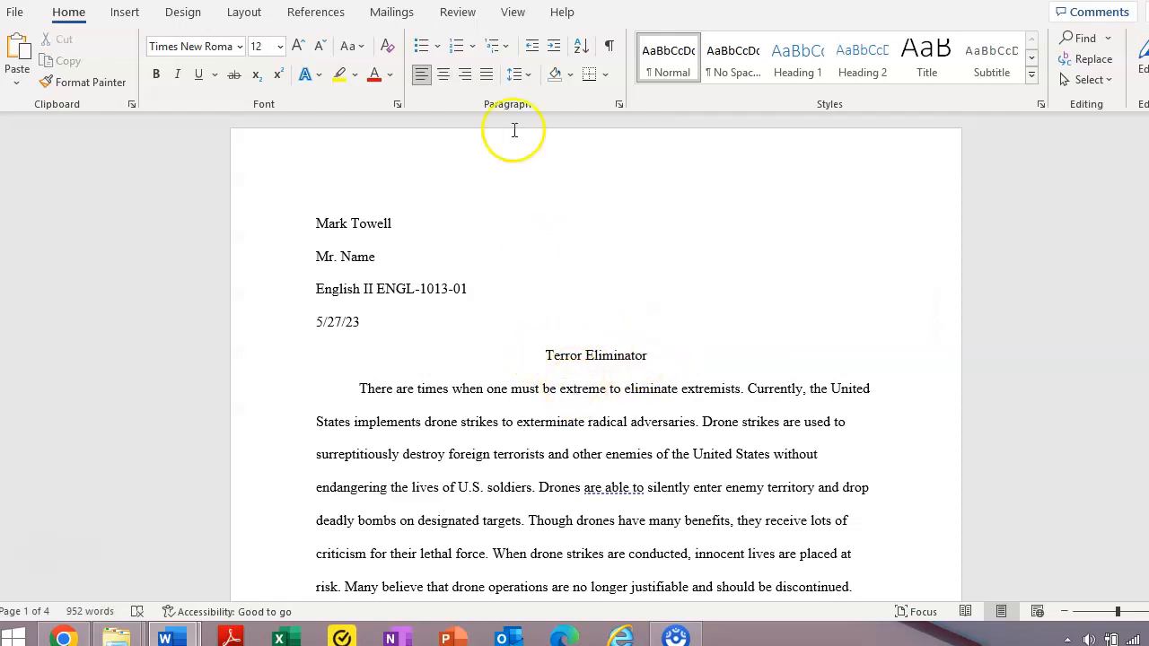
{"action": "left_click", "coordinate": [444, 76]}
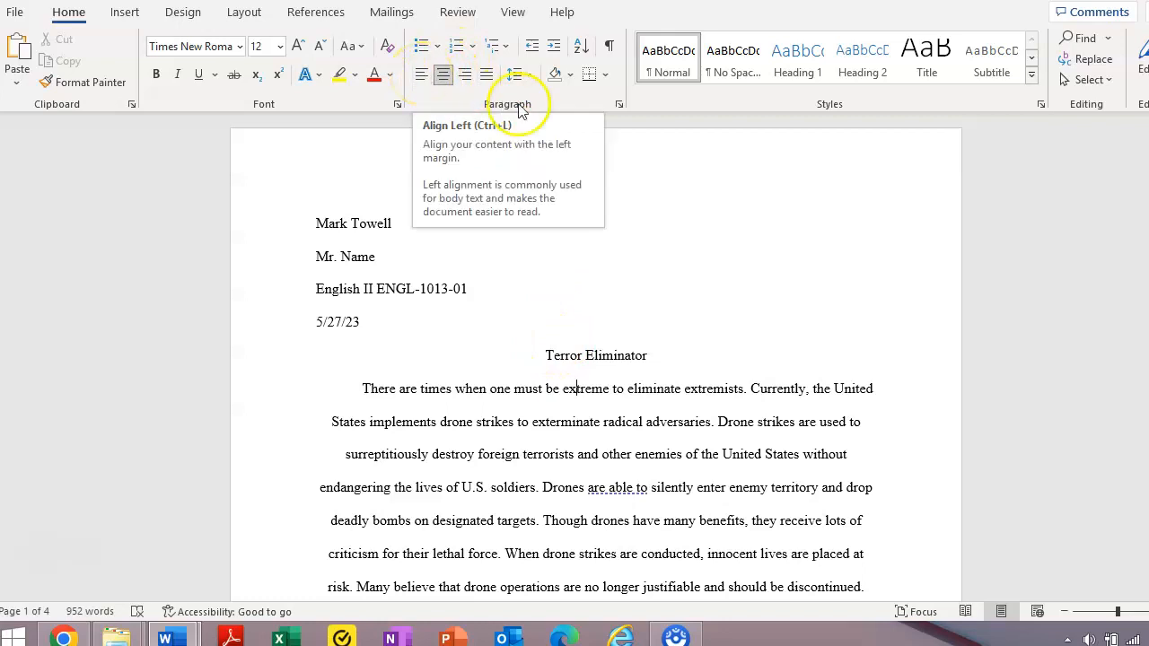
Left-align the opening body paragraph and place the insertion point before 'There'.
{"action": "left_click", "coordinate": [423, 77]}
{"action": "left_click", "coordinate": [359, 390]}
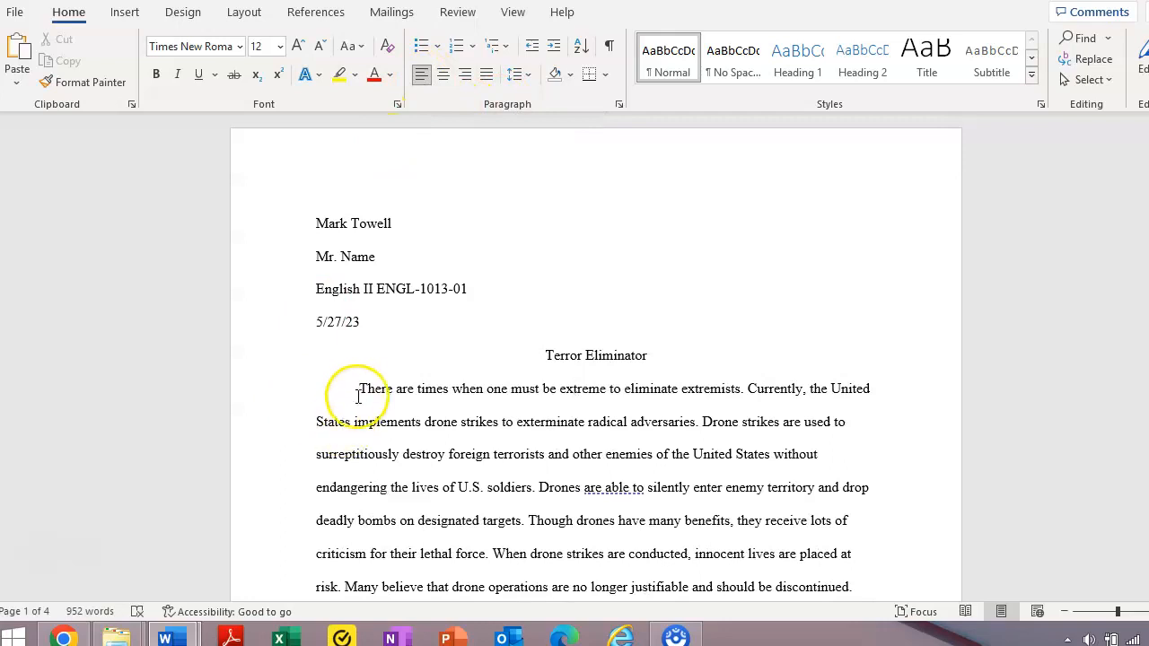
{"action": "left_click", "coordinate": [317, 418]}
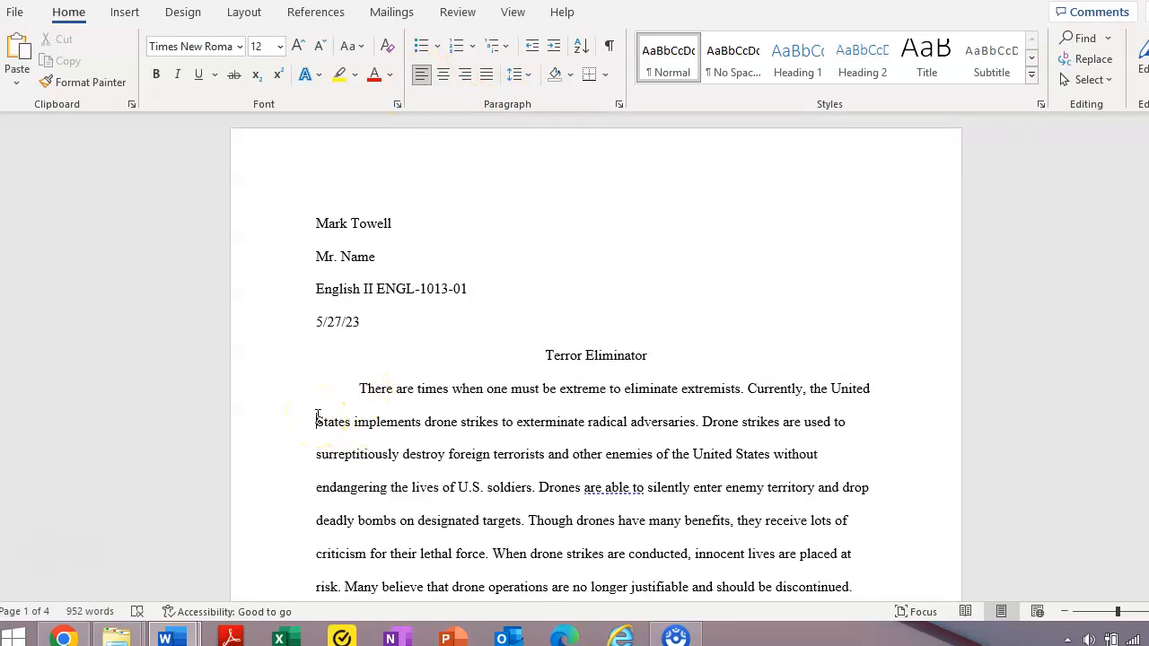
{"action": "left_click", "coordinate": [359, 387]}
{"action": "left_click_drag", "start_coordinate": [358, 388], "coordinate": [612, 521]}
{"action": "left_click", "coordinate": [450, 433]}
{"action": "left_click", "coordinate": [323, 385]}
{"action": "left_click", "coordinate": [362, 386]}
{"action": "left_click_drag", "start_coordinate": [361, 386], "coordinate": [394, 386]}
{"action": "left_click", "coordinate": [386, 386]}
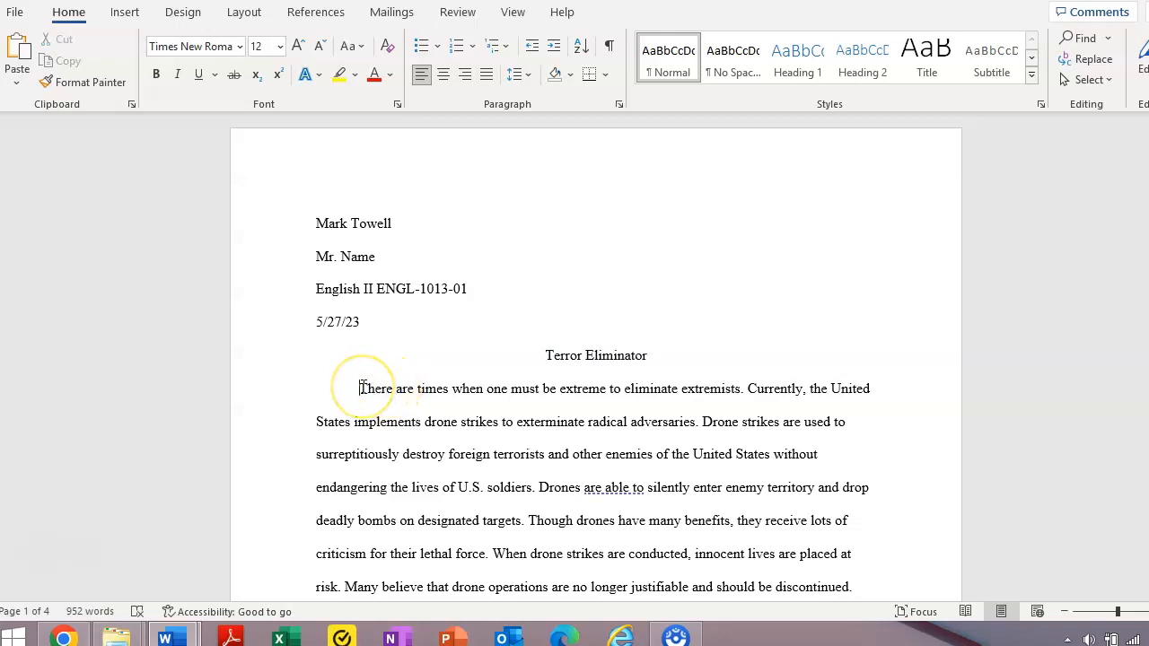
{"action": "mouse_move", "coordinate": [362, 388]}
{"action": "left_mouse_down"}
{"action": "mouse_move", "coordinate": [374, 406]}
{"action": "mouse_move", "coordinate": [364, 388]}
{"action": "left_mouse_up"}
{"action": "key", "text": "BackSpace"}
{"action": "left_click", "coordinate": [294, 388]}
{"action": "key", "text": "Tab"}
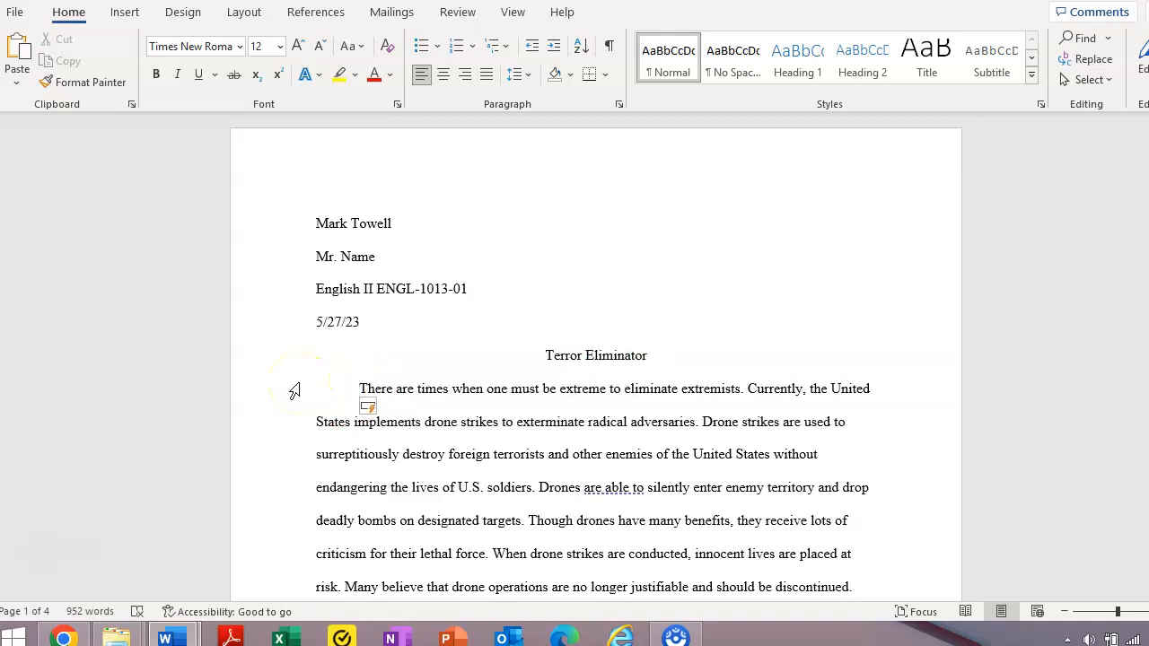
{"action": "left_click", "coordinate": [528, 77]}
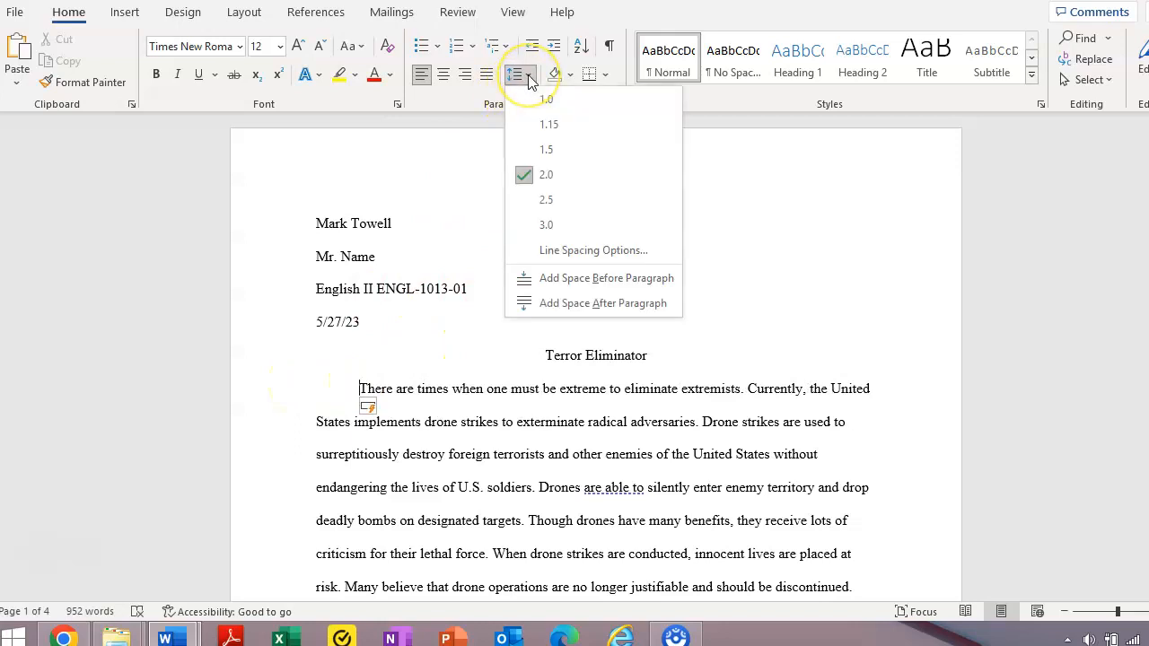
{"action": "left_click", "coordinate": [561, 248]}
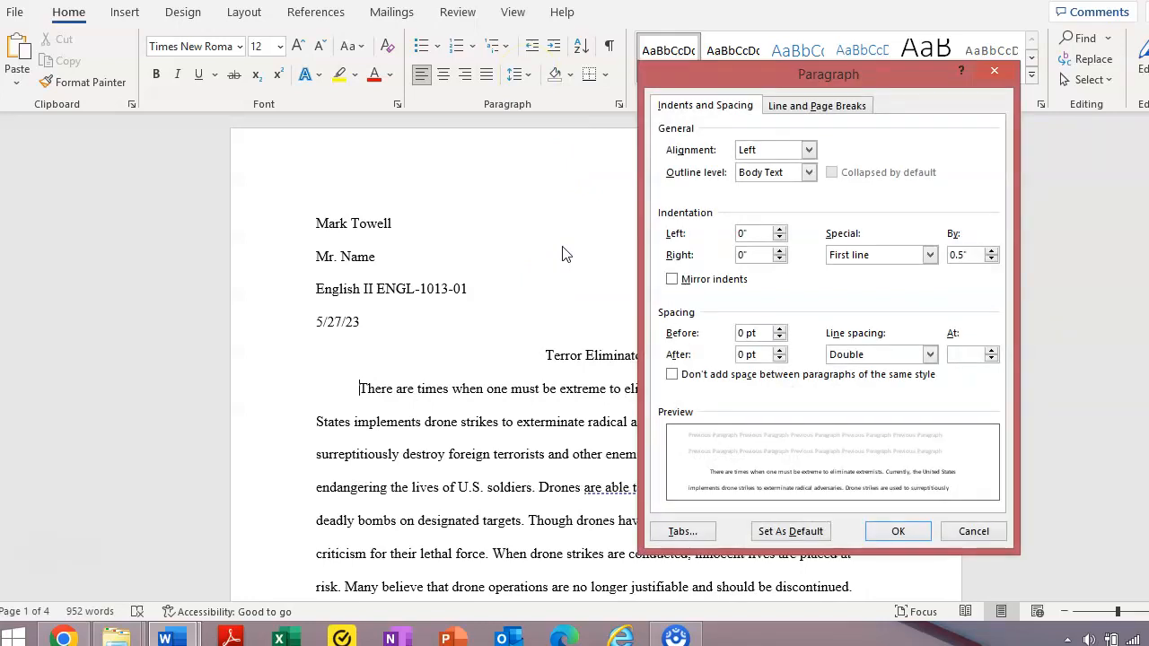
{"action": "left_click", "coordinate": [808, 151]}
{"action": "left_click", "coordinate": [848, 155]}
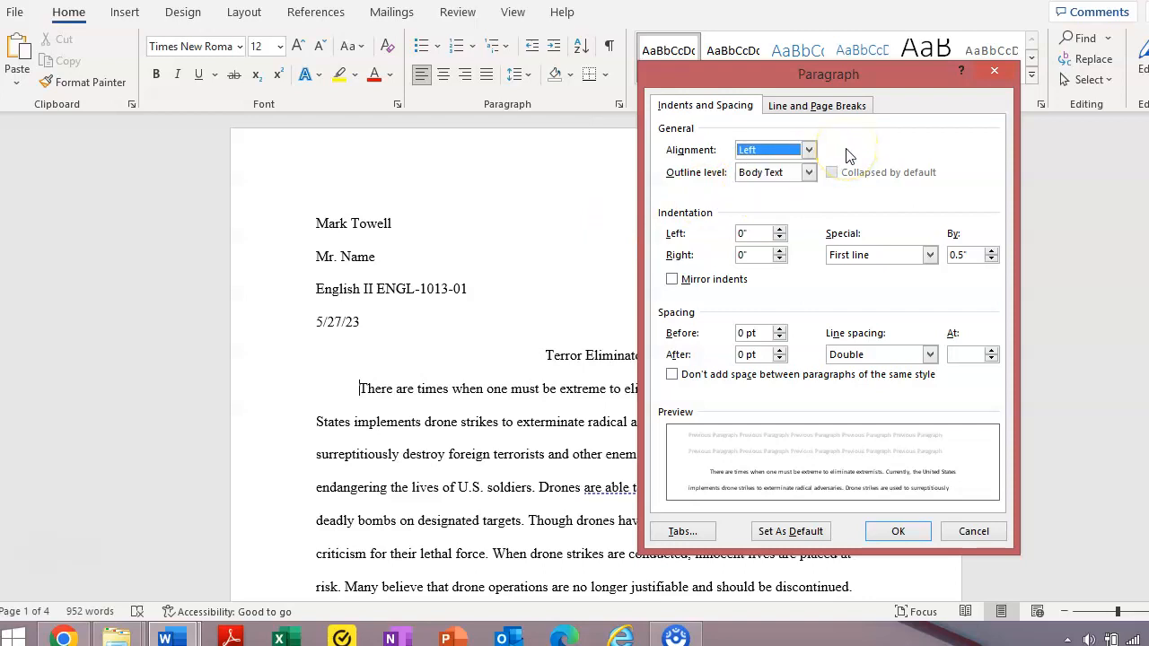
{"action": "left_click", "coordinate": [670, 535]}
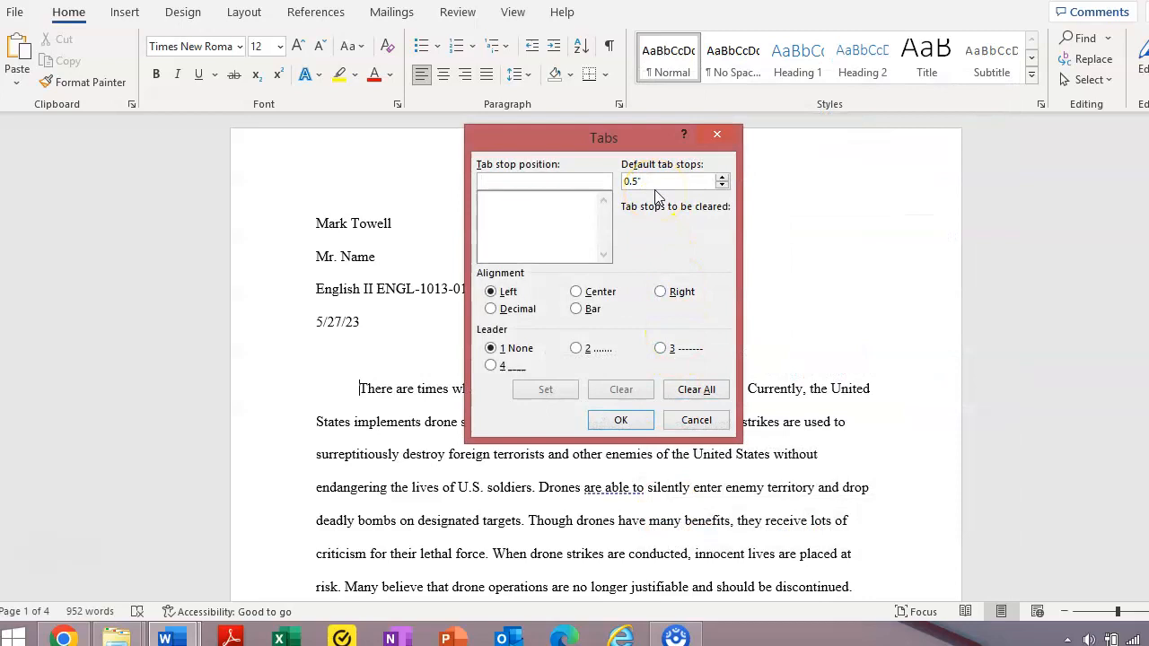
{"action": "left_click", "coordinate": [715, 134]}
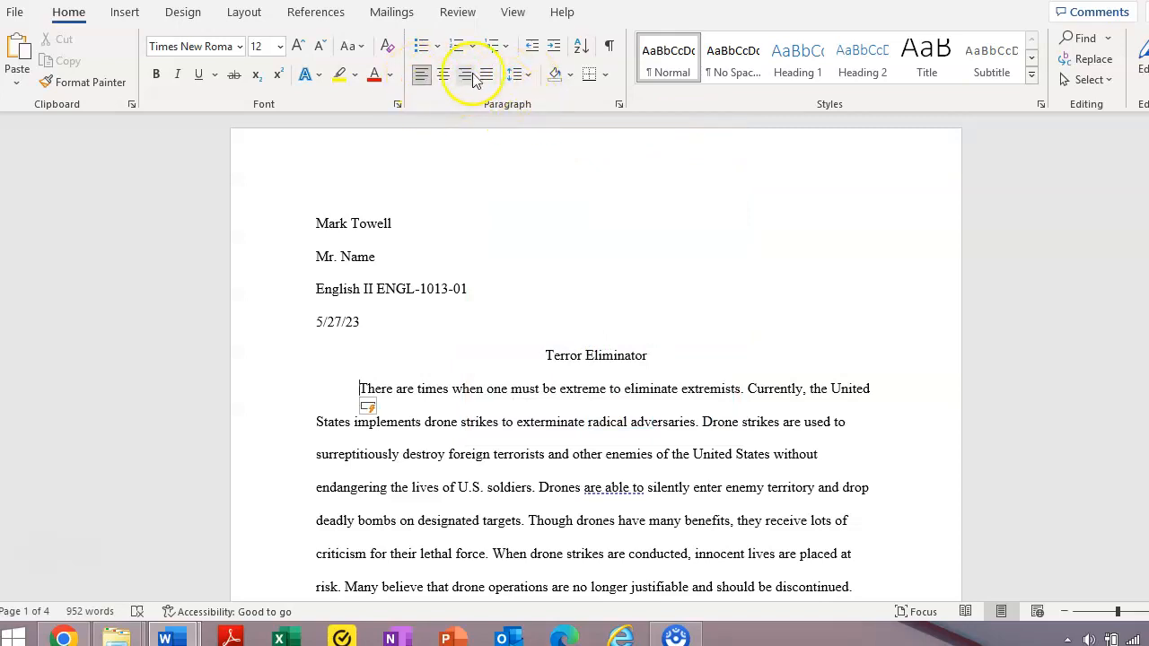
{"action": "left_click", "coordinate": [530, 77]}
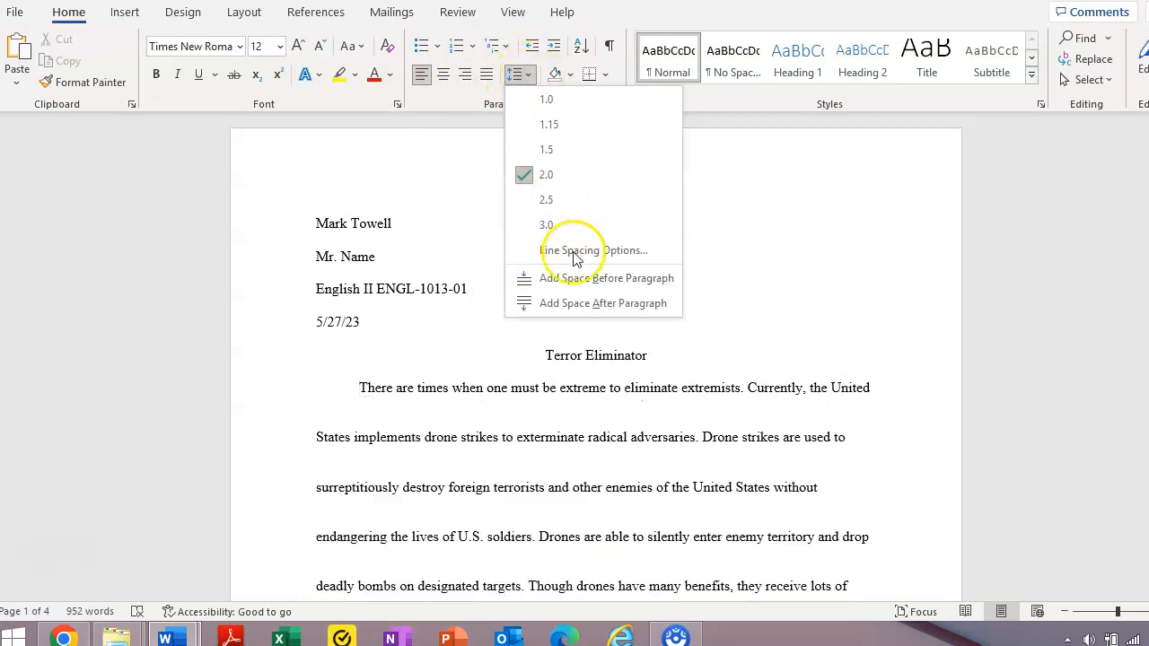
{"action": "left_click", "coordinate": [576, 255]}
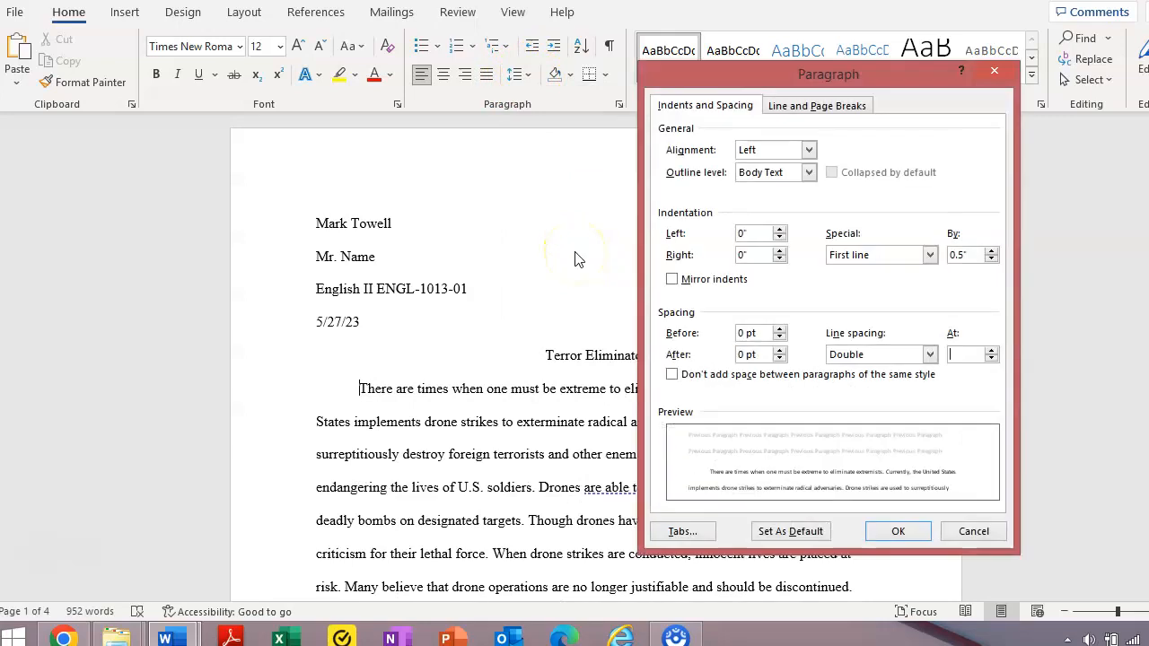
{"action": "left_click", "coordinate": [682, 530]}
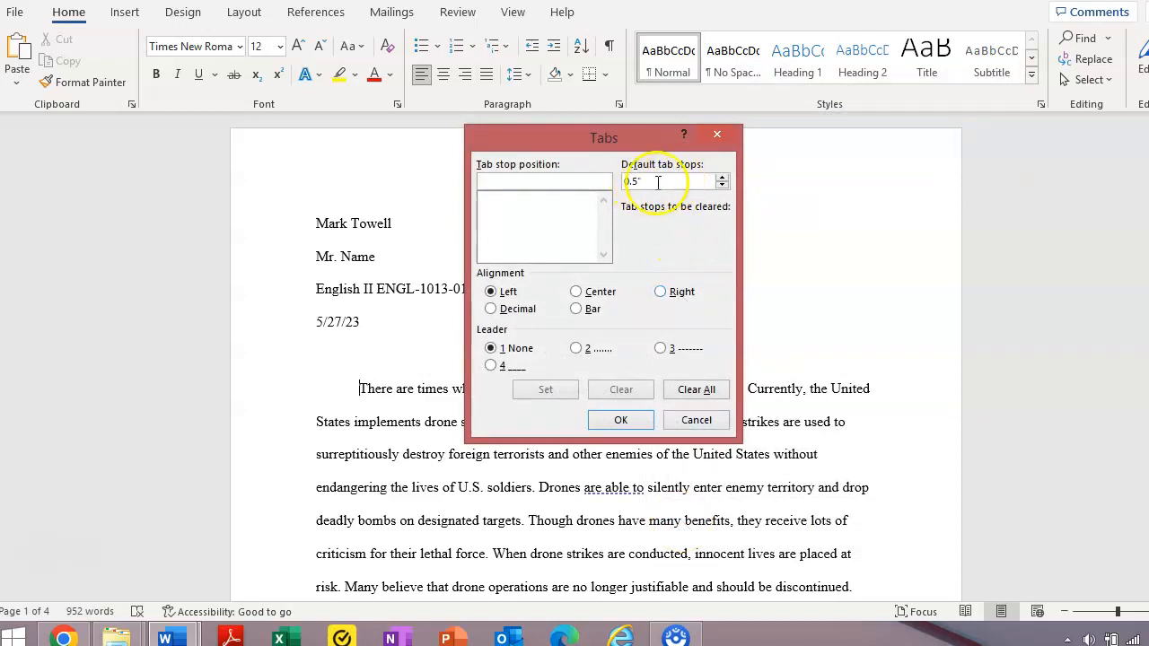
{"action": "left_click", "coordinate": [723, 138]}
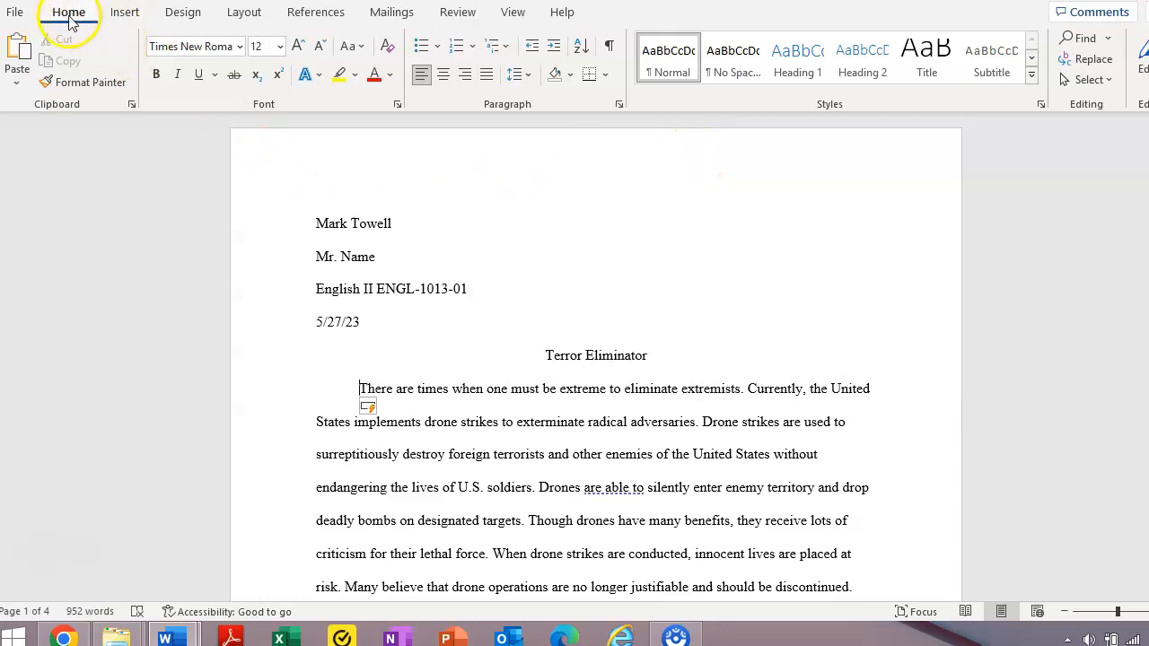
Insert a Plain Number 3 page number at the top right of the header.
{"action": "left_click", "coordinate": [126, 12]}
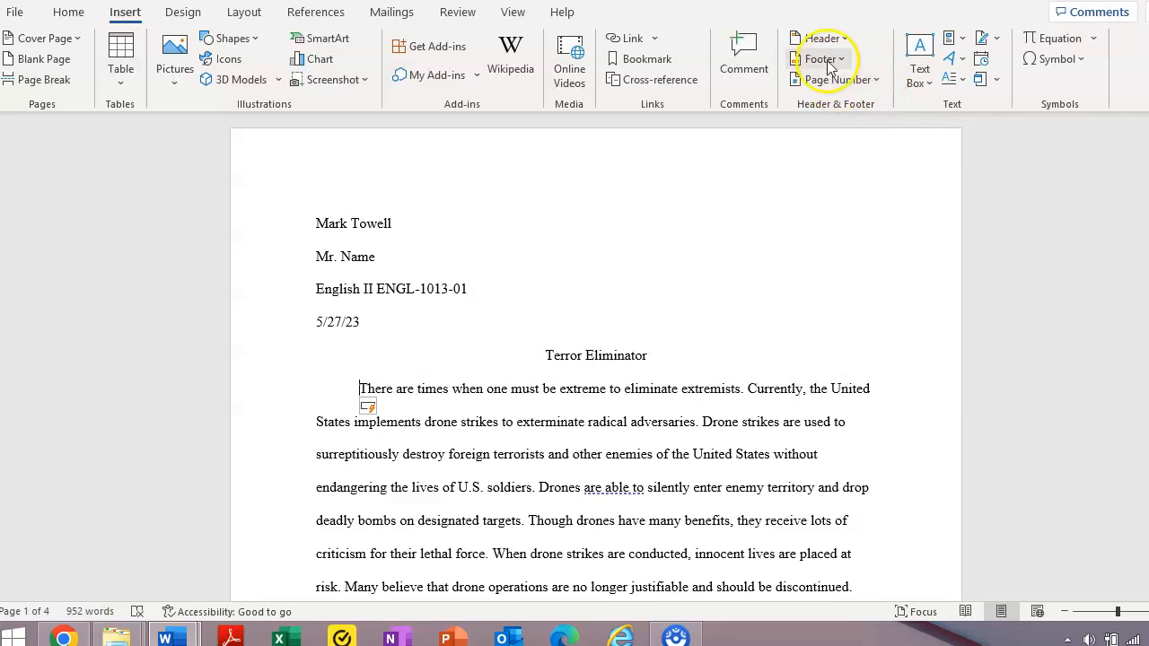
{"action": "left_click", "coordinate": [876, 79]}
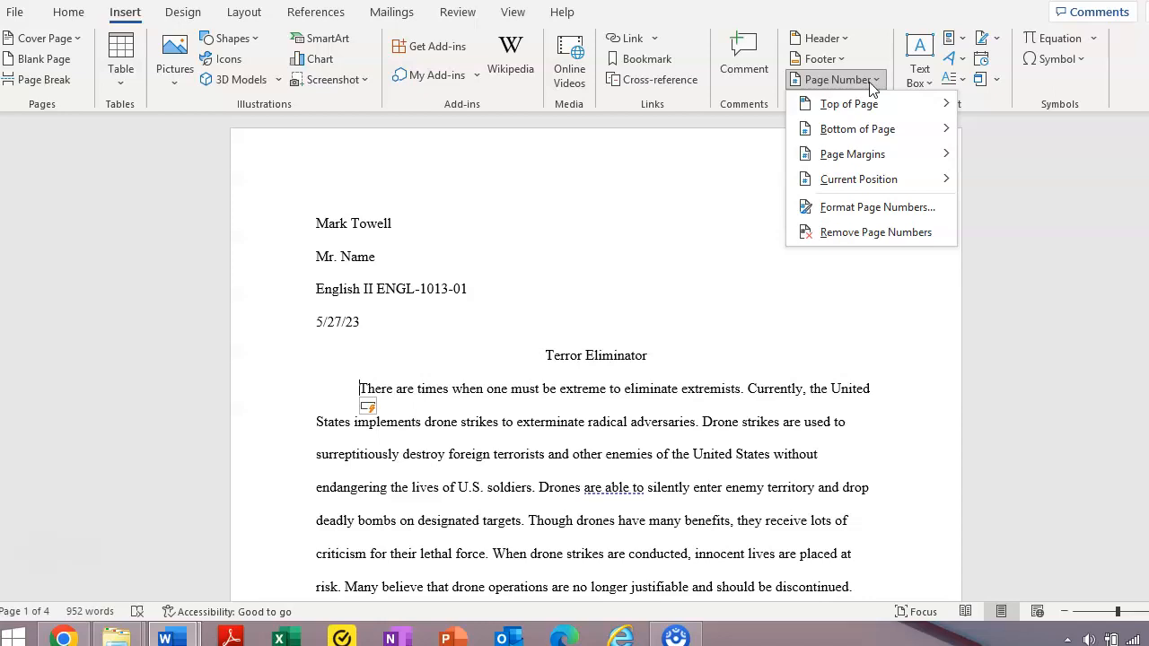
{"action": "left_click", "coordinate": [851, 103]}
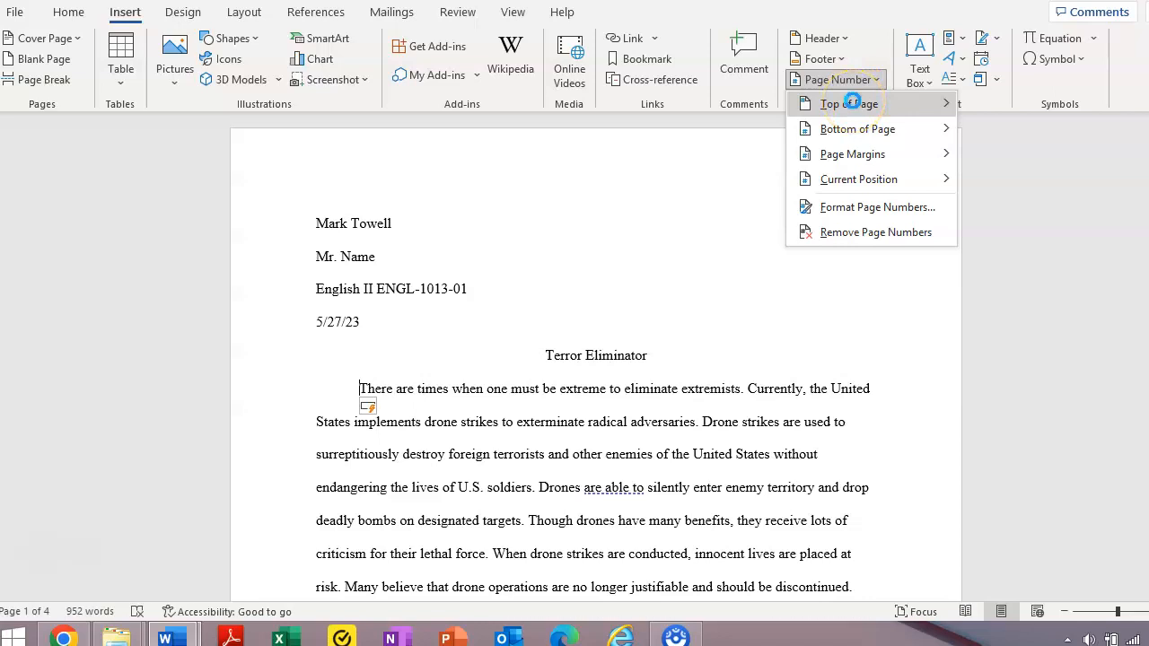
{"action": "left_click", "coordinate": [851, 103]}
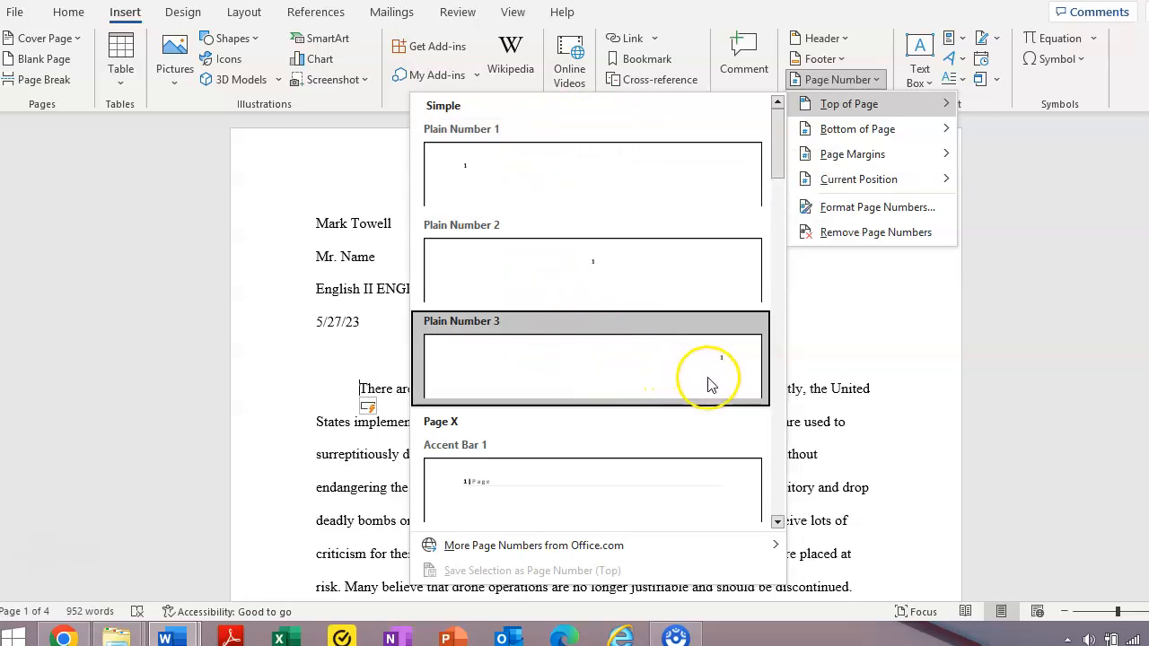
{"action": "left_click", "coordinate": [711, 377]}
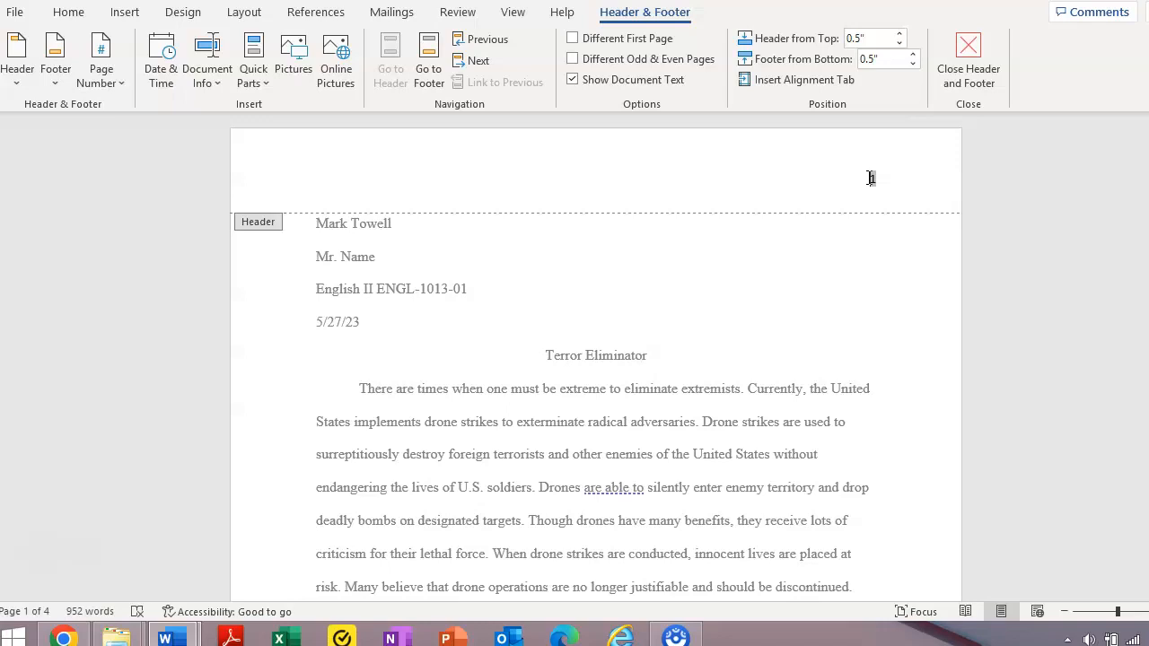
Type the student's surname before the header's page number.
{"action": "type", "text": "Towell"}
{"action": "left_click", "coordinate": [76, 18]}
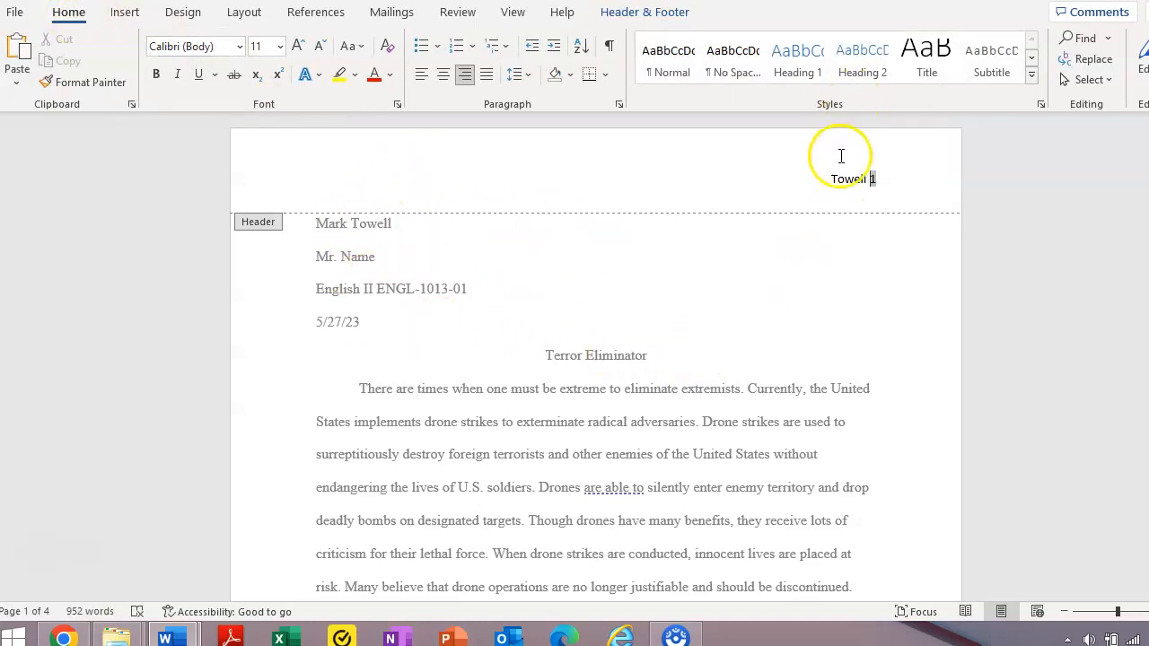
Format the header's surname and page number as Times New Roman 12 pt.
{"action": "left_click_drag", "start_coordinate": [832, 181], "coordinate": [879, 182]}
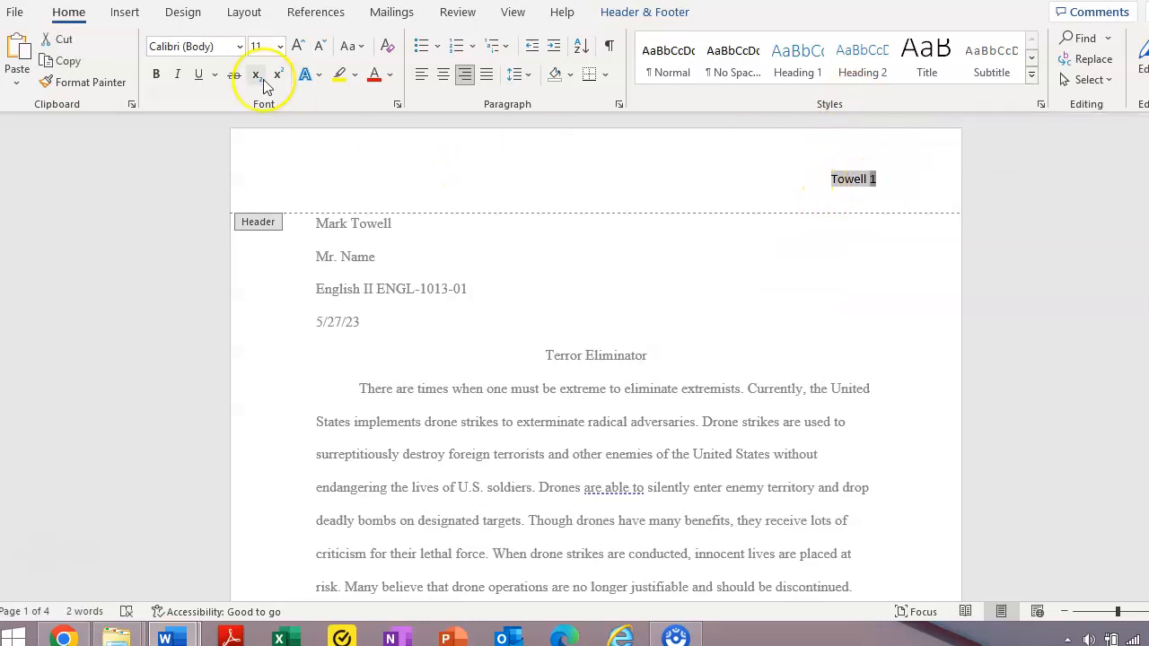
{"action": "left_click", "coordinate": [241, 47]}
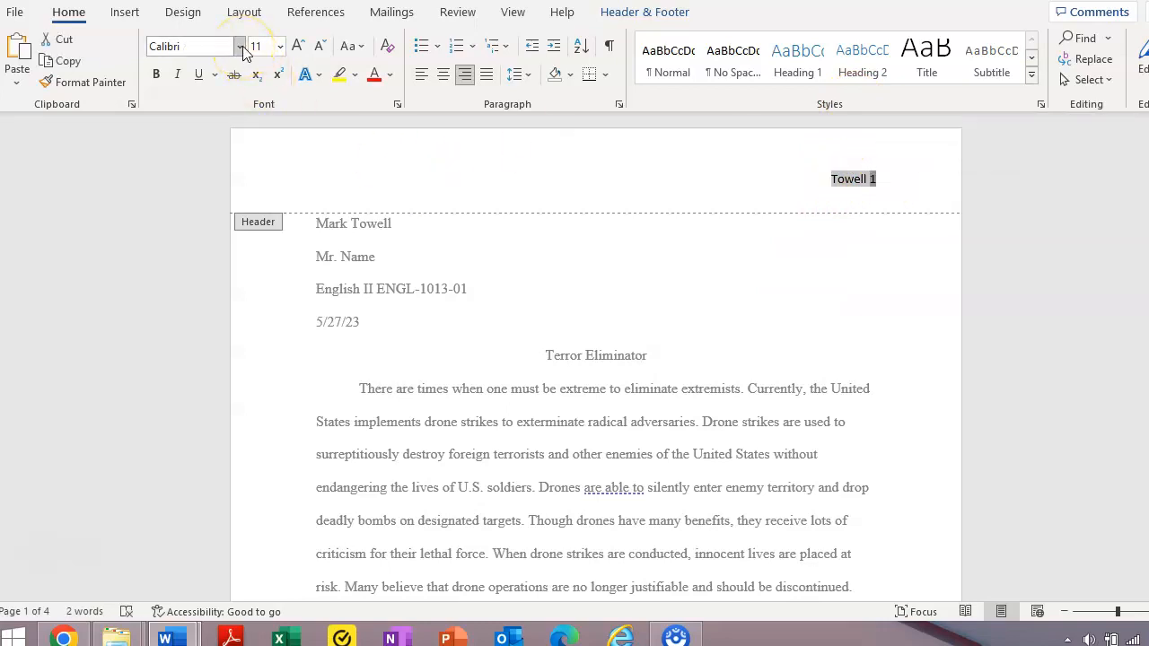
{"action": "left_click", "coordinate": [250, 173]}
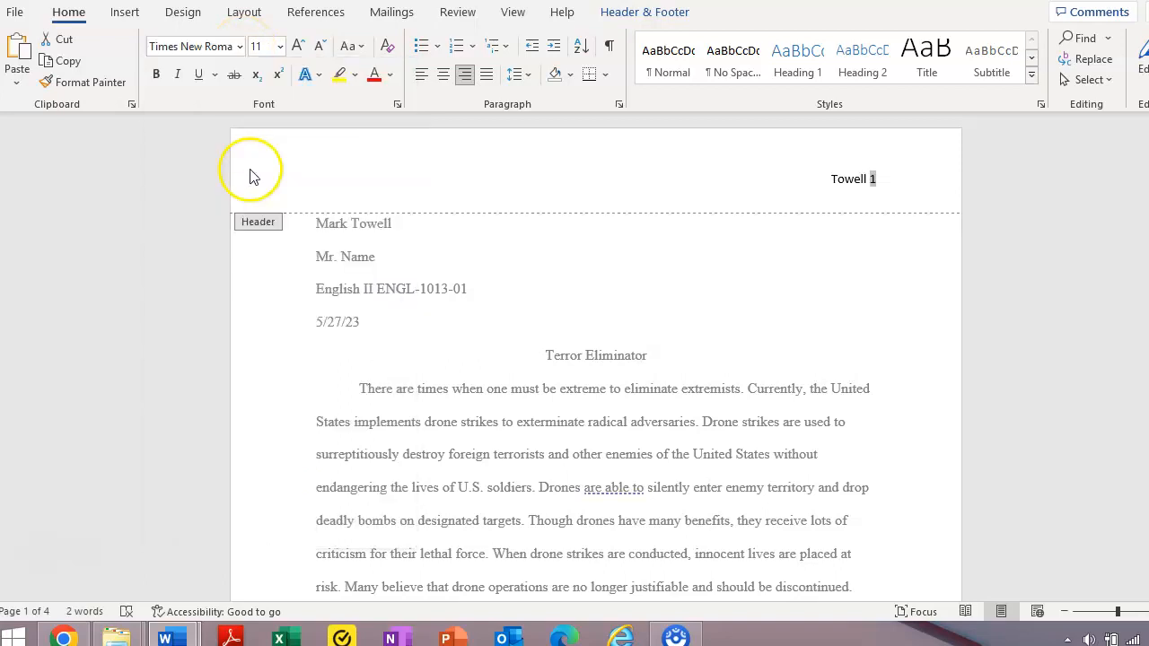
{"action": "left_click", "coordinate": [280, 46]}
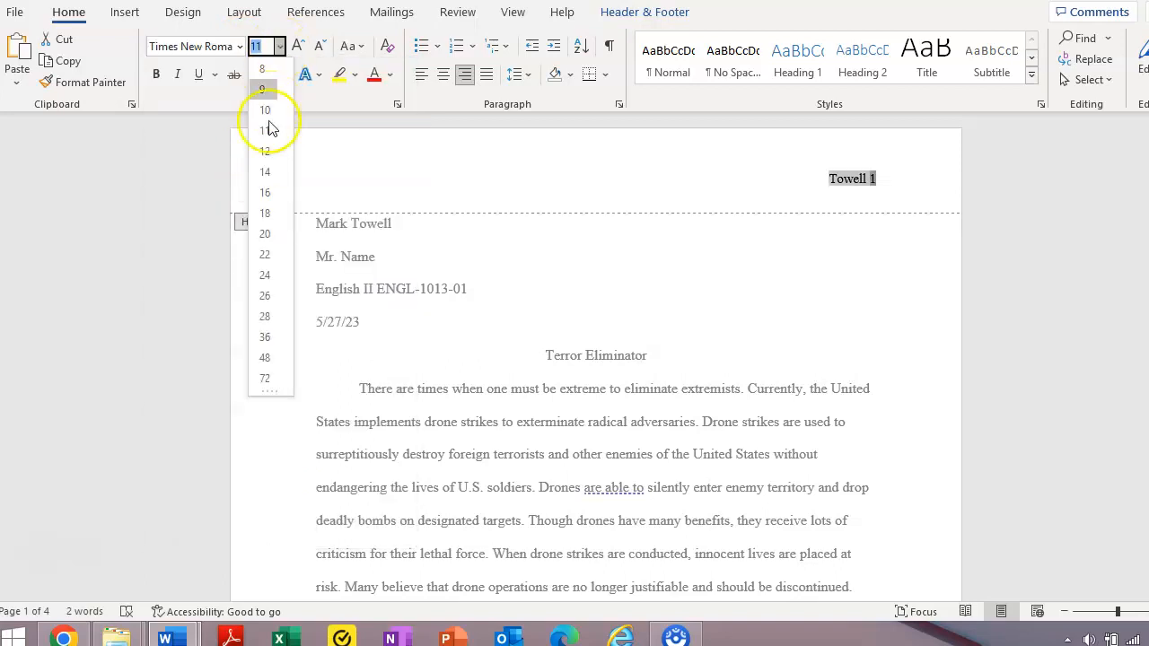
{"action": "left_click", "coordinate": [269, 125]}
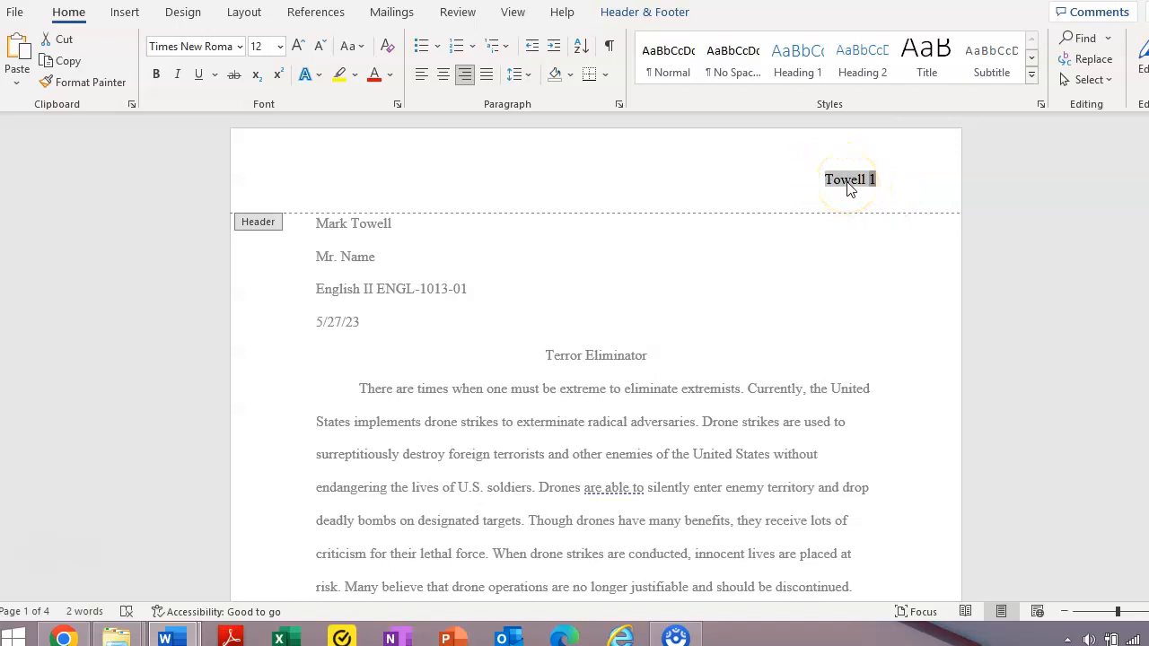
{"action": "left_click", "coordinate": [126, 12]}
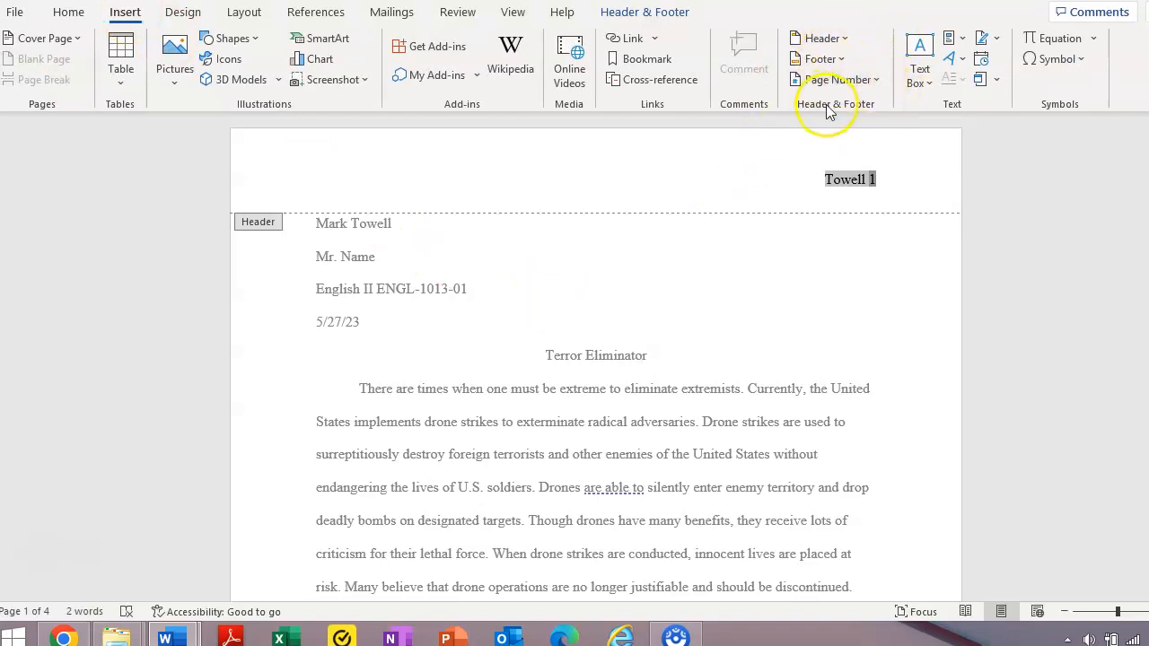
Close the header and scroll through pages 1–2 and back to the top.
{"action": "double_click", "coordinate": [648, 277]}
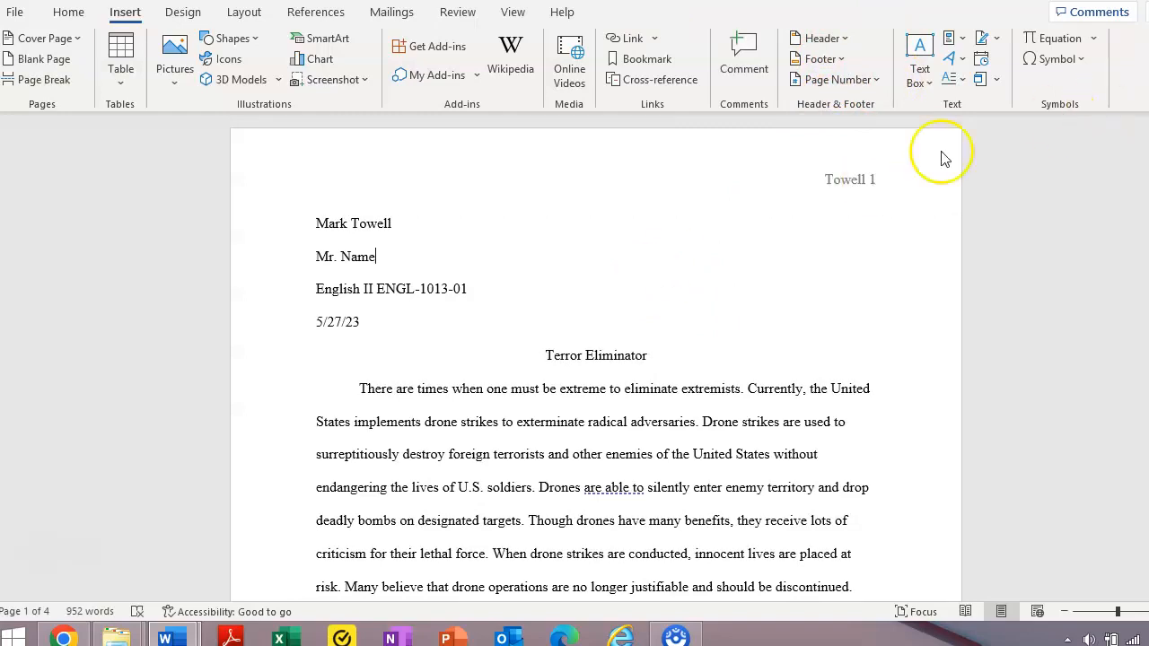
{"action": "left_click_drag", "start_coordinate": [1146, 160], "coordinate": [1146, 277]}
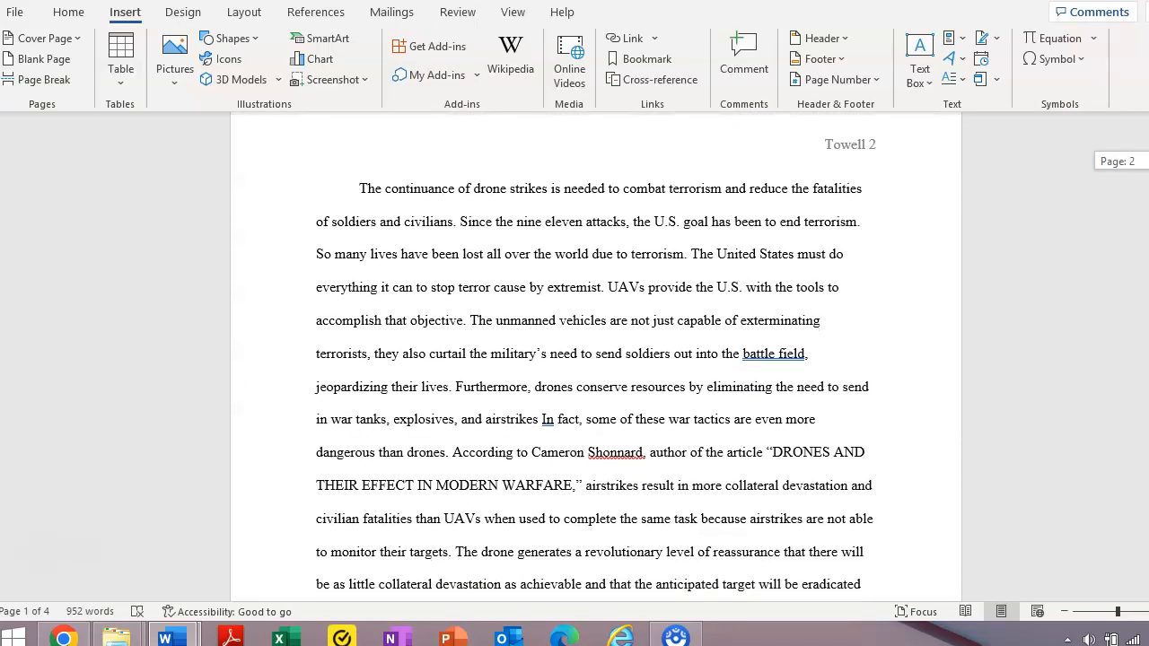
{"action": "left_click_drag", "start_coordinate": [1146, 276], "coordinate": [1146, 160]}
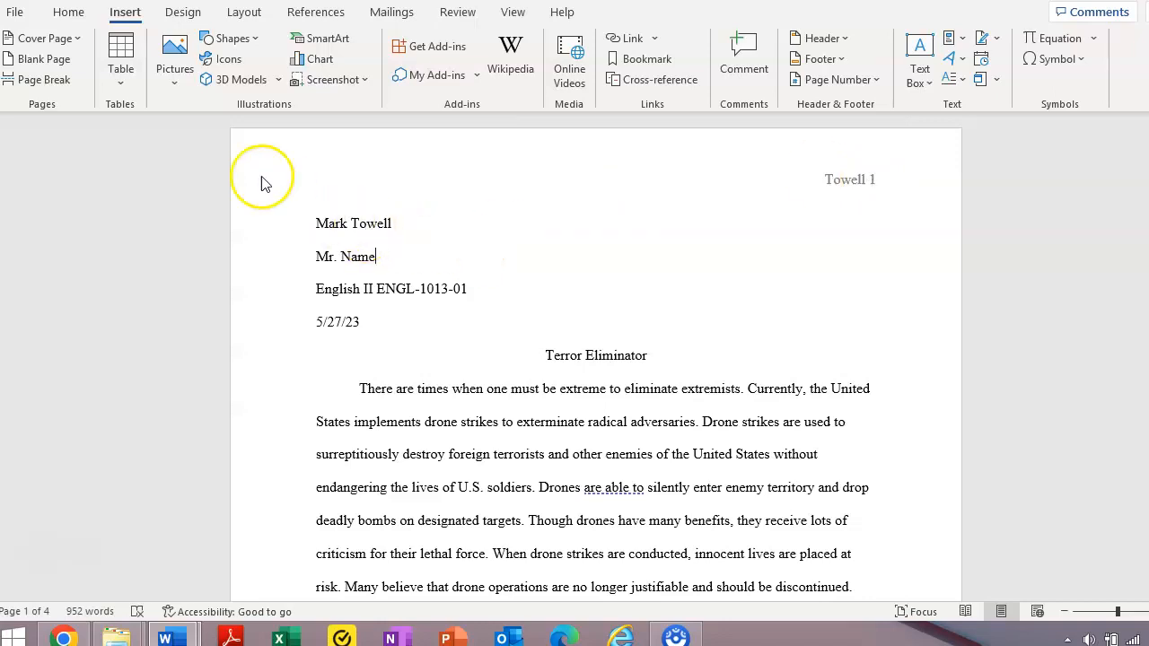
{"action": "left_click", "coordinate": [72, 12]}
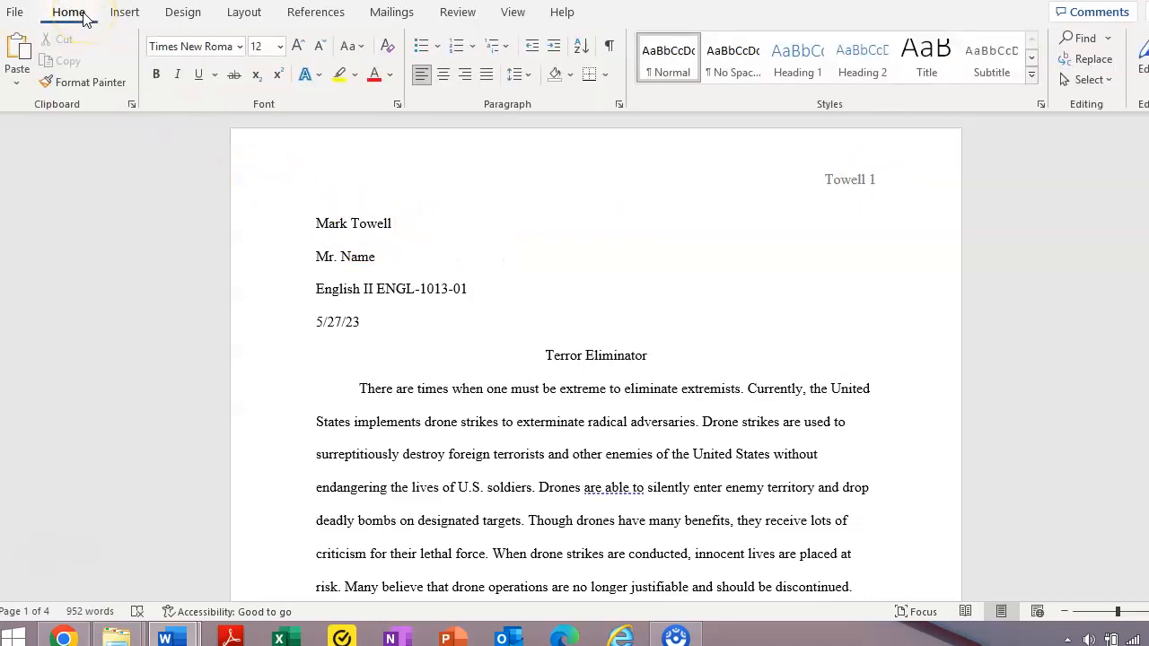
{"action": "left_click", "coordinate": [313, 224]}
{"action": "left_click_drag", "start_coordinate": [317, 225], "coordinate": [401, 225]}
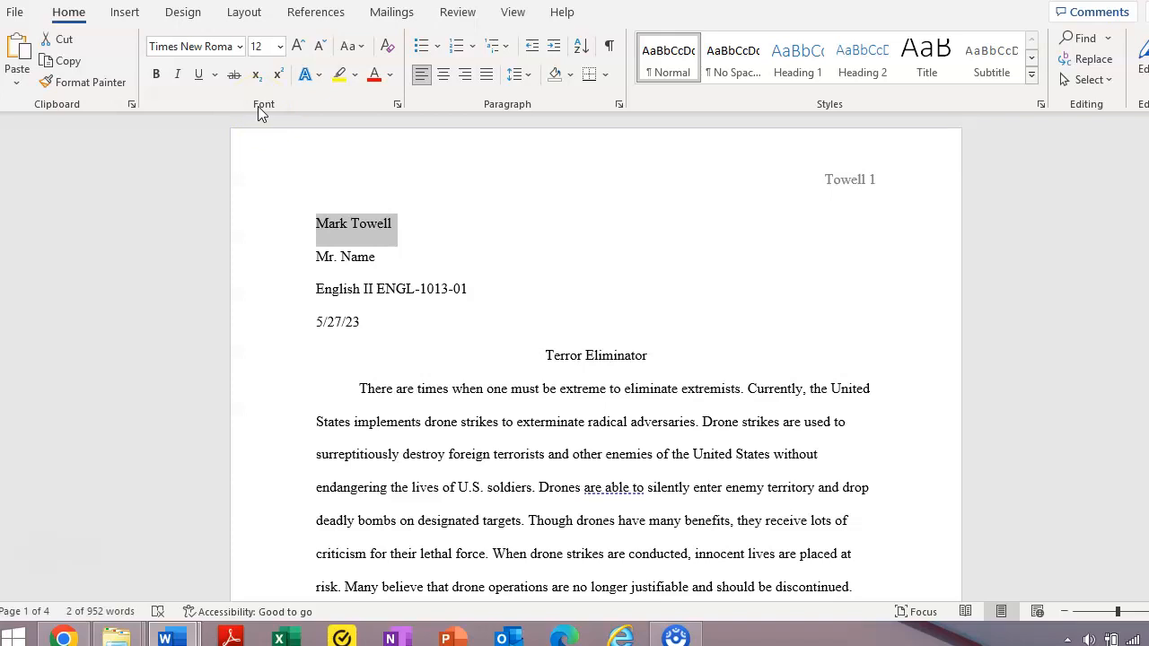
{"action": "left_click", "coordinate": [263, 105]}
{"action": "left_click", "coordinate": [240, 49]}
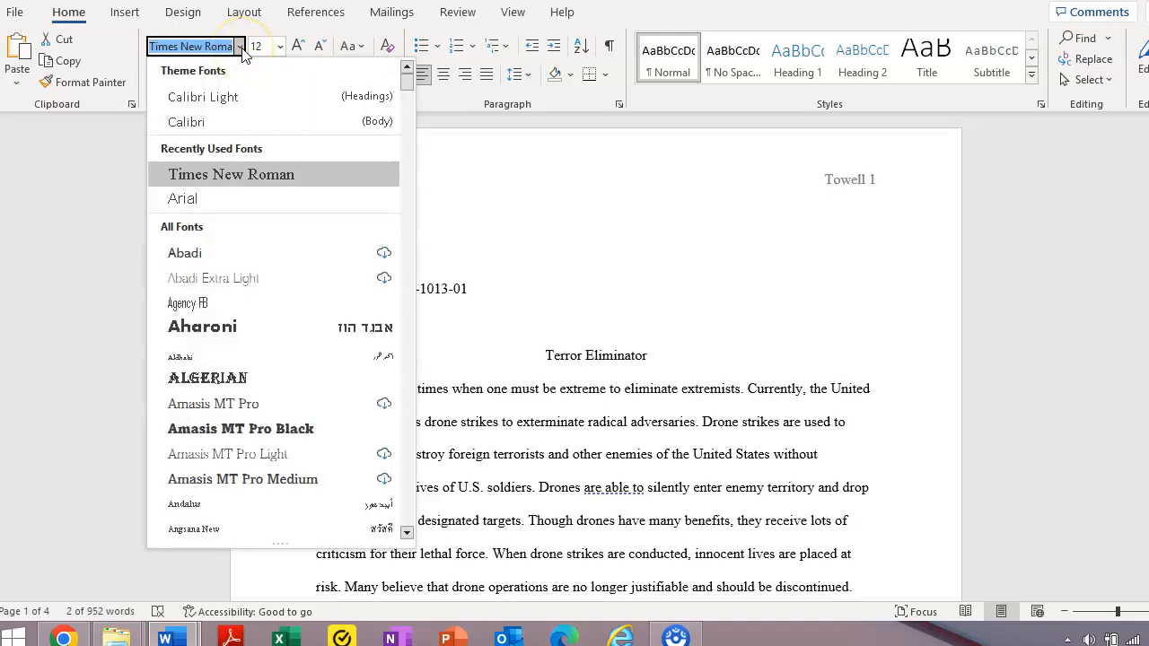
{"action": "left_click", "coordinate": [207, 122]}
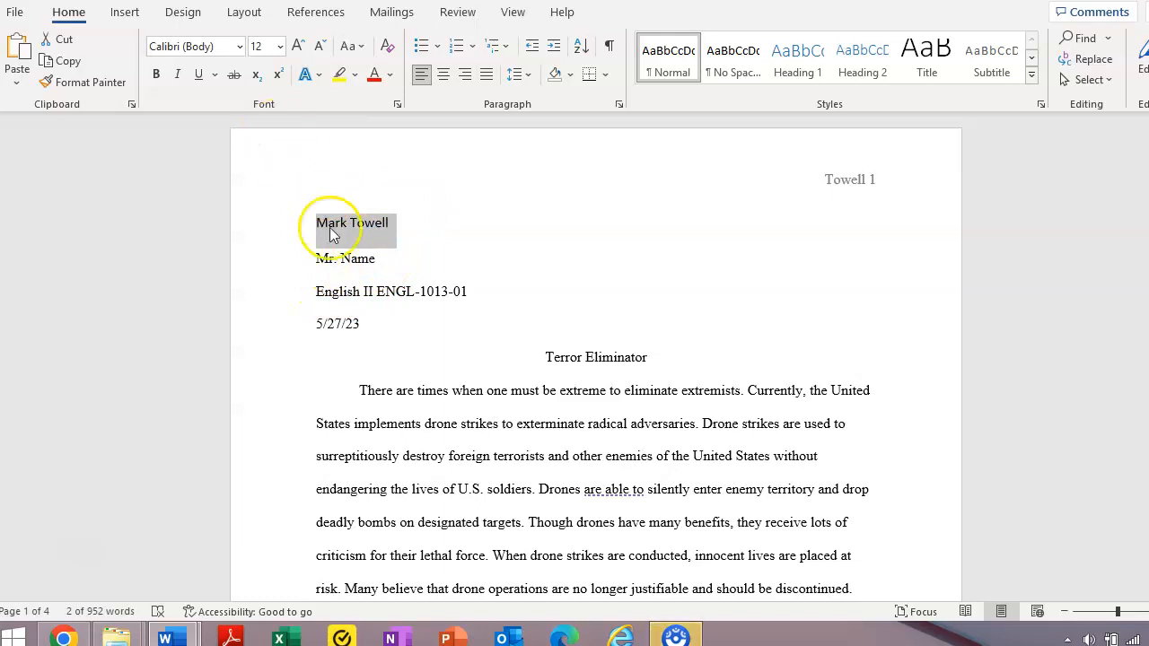
{"action": "left_click", "coordinate": [240, 47]}
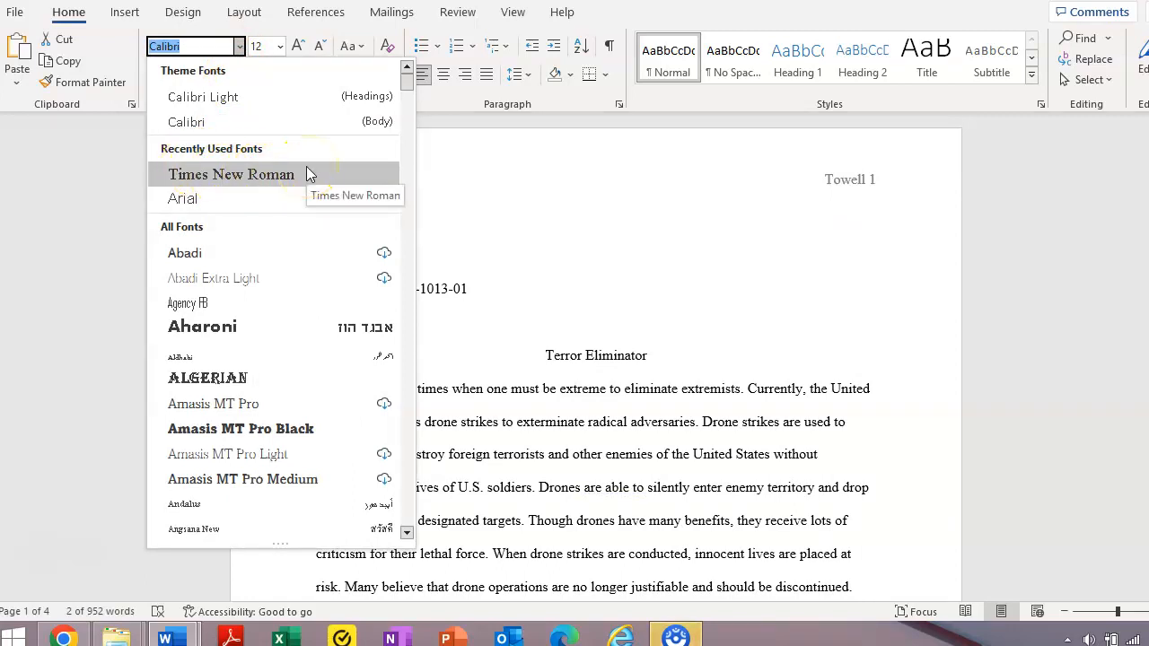
{"action": "left_click_drag", "start_coordinate": [409, 90], "coordinate": [410, 471]}
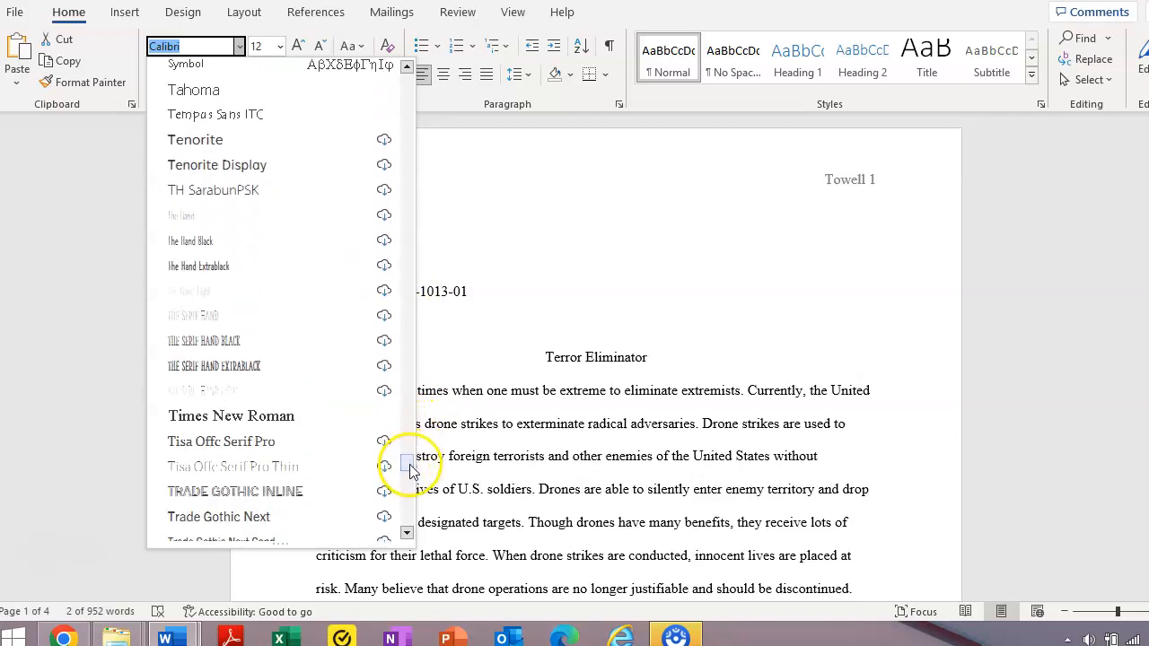
{"action": "left_click", "coordinate": [296, 416]}
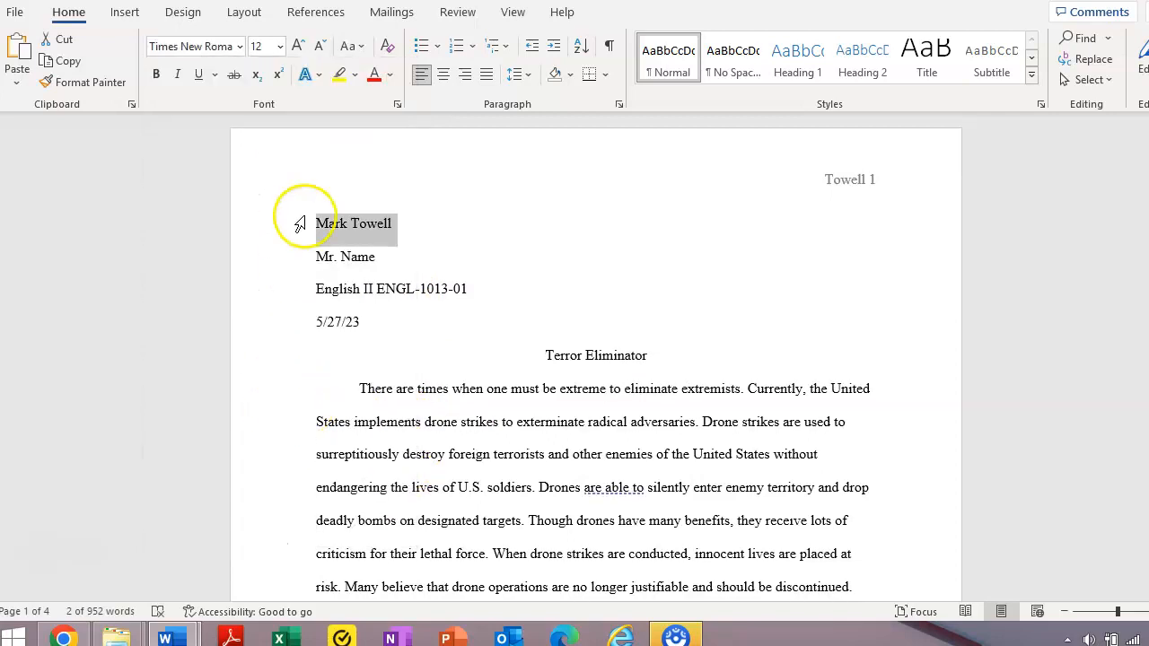
{"action": "left_click", "coordinate": [279, 46]}
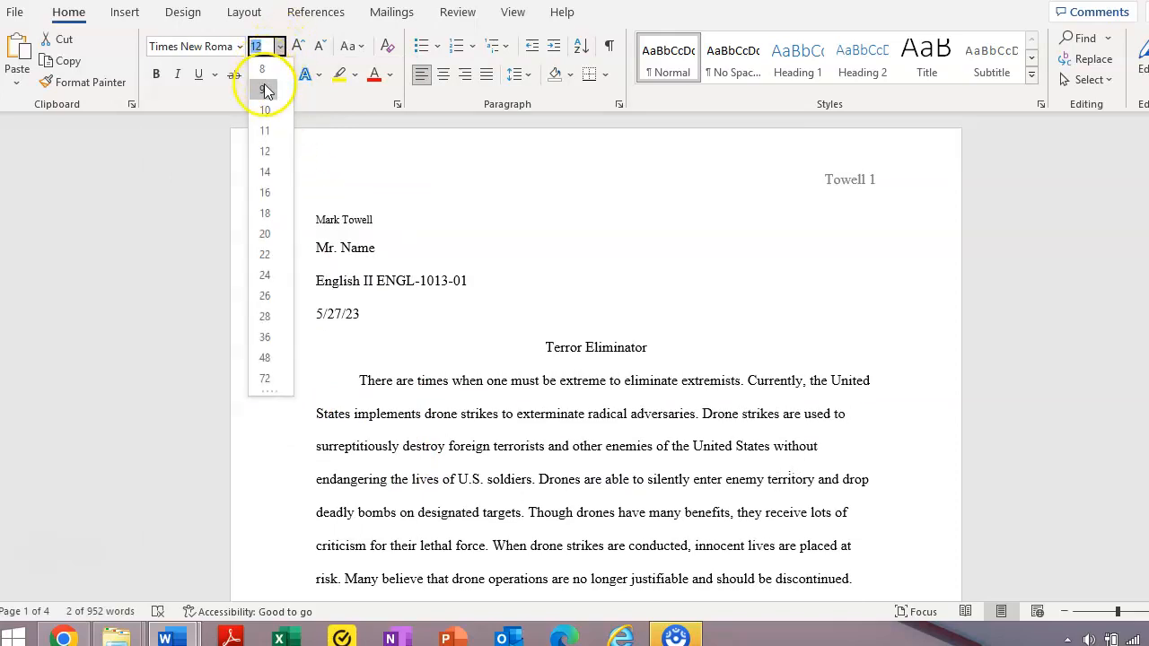
{"action": "left_click", "coordinate": [265, 74]}
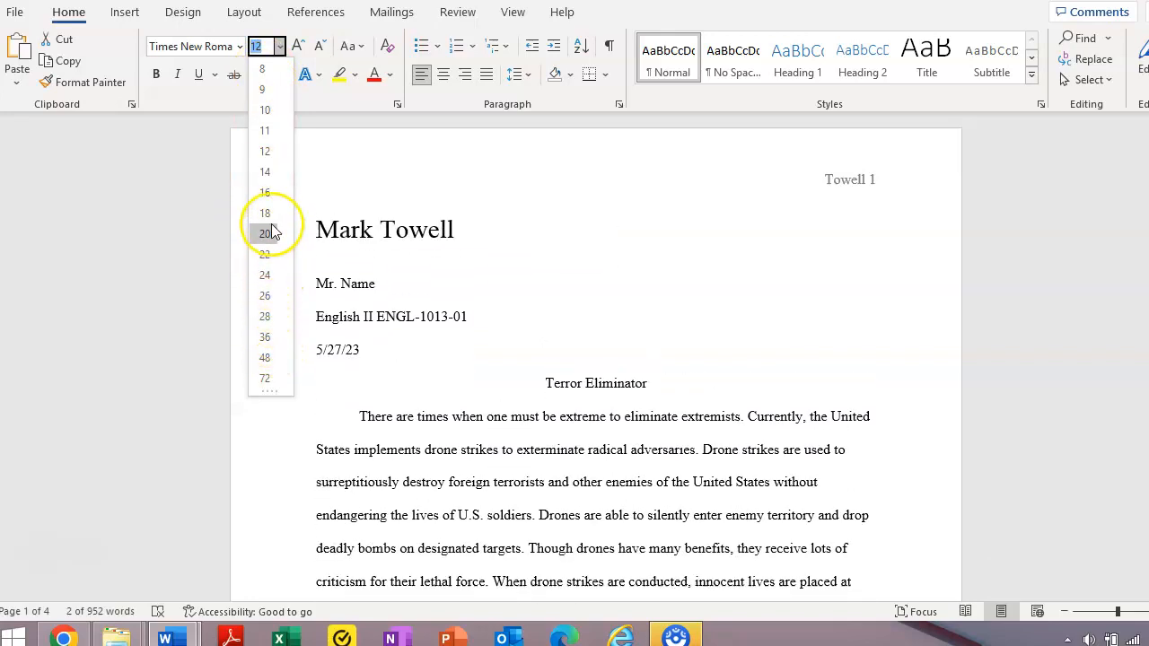
{"action": "left_click", "coordinate": [267, 154]}
{"action": "left_click", "coordinate": [683, 388]}
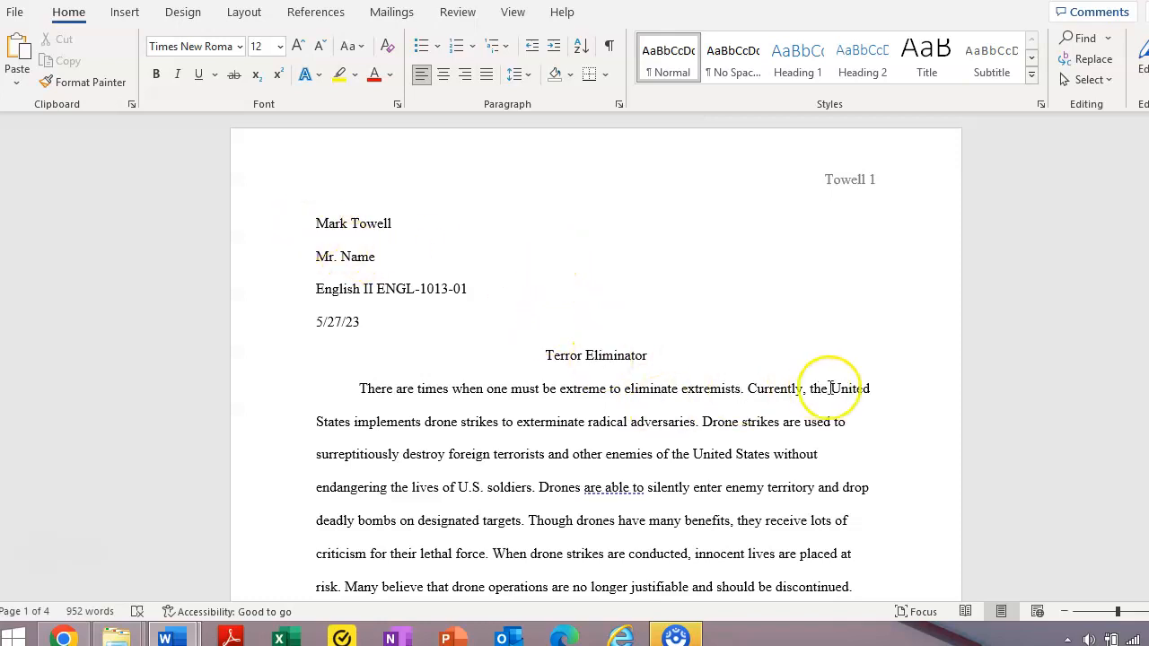
Insert a page break before 'Works Cited' so the heading starts page 4.
{"action": "left_click_drag", "start_coordinate": [1148, 153], "coordinate": [1148, 445]}
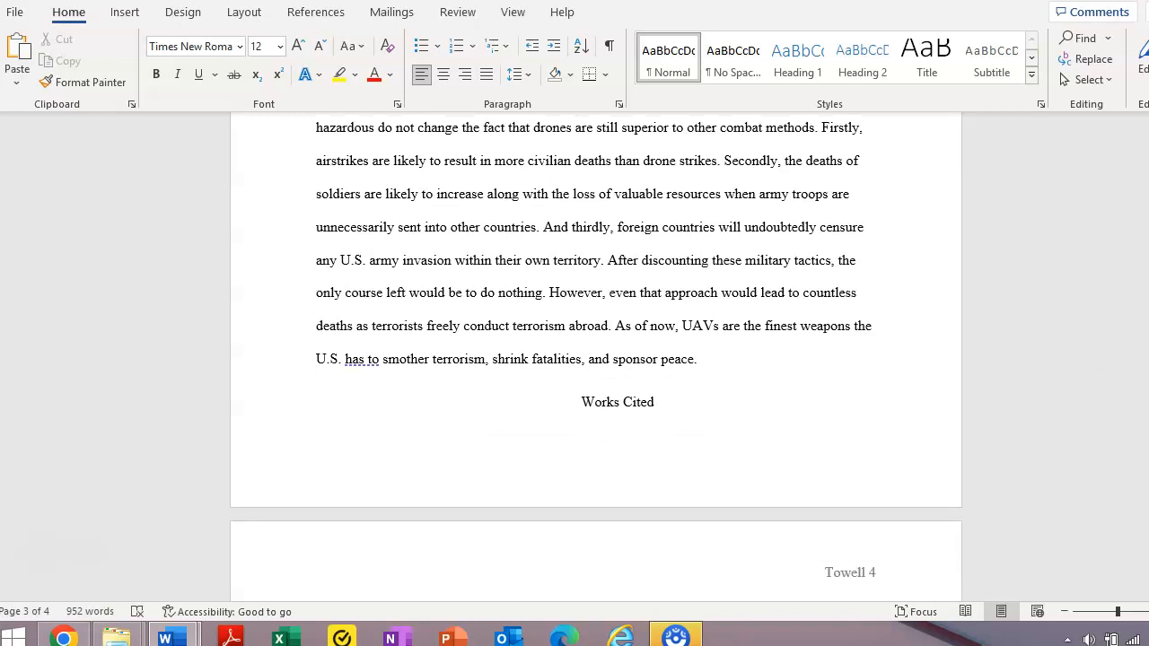
{"action": "left_click", "coordinate": [585, 395]}
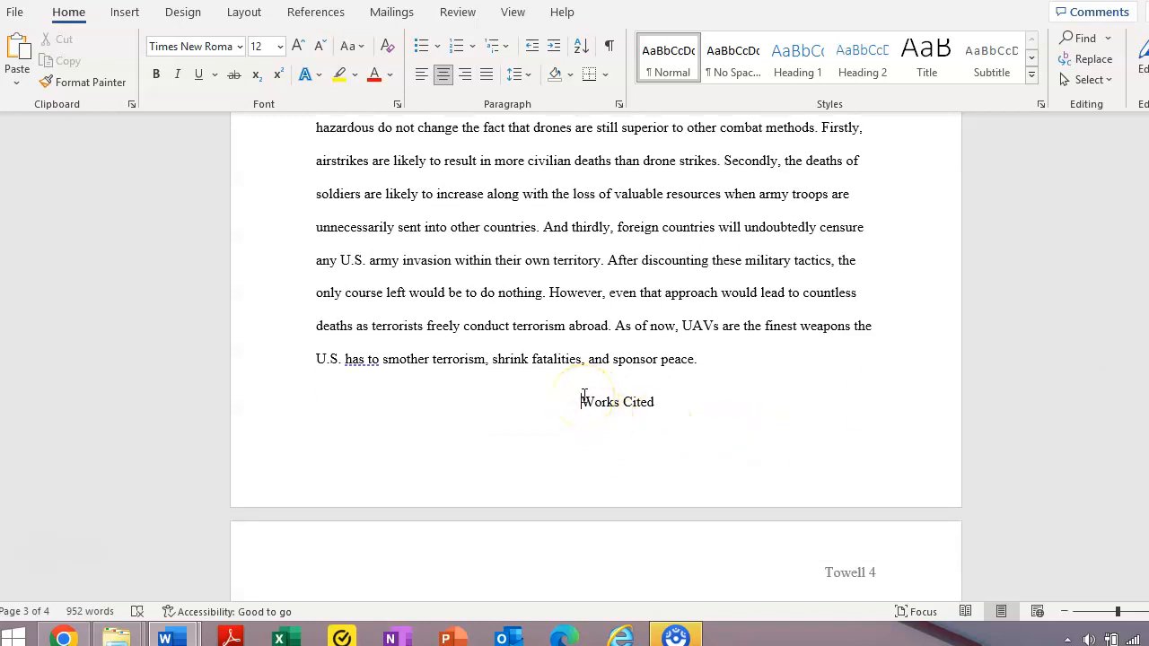
{"action": "key", "text": "ctrl+Return"}
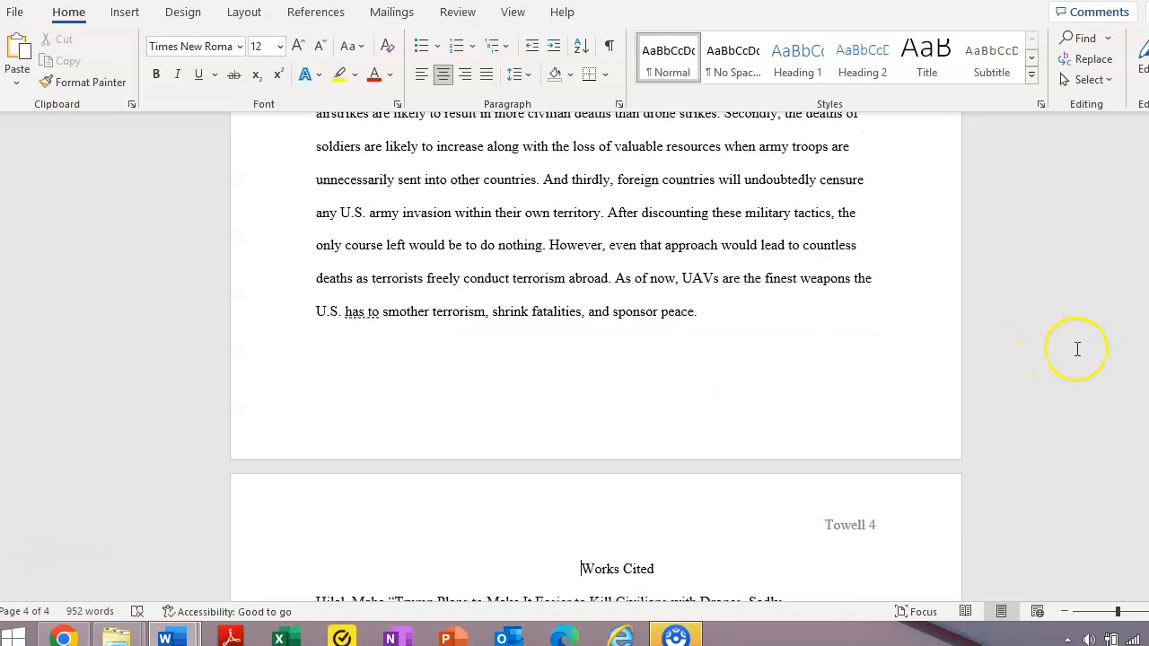
{"action": "mouse_move", "coordinate": [1148, 454]}
{"action": "left_mouse_down"}
{"action": "mouse_move", "coordinate": [1148, 494]}
{"action": "mouse_move", "coordinate": [1148, 414]}
{"action": "mouse_move", "coordinate": [1148, 463]}
{"action": "left_mouse_up"}
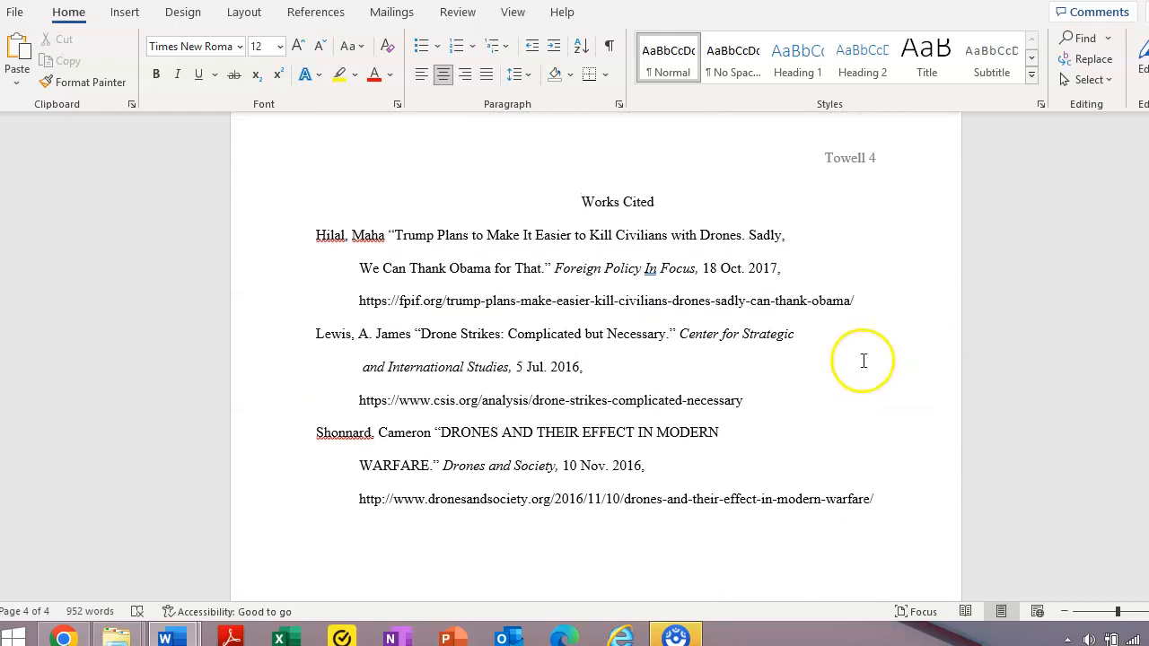
Keep the 'Works Cited' heading centred on page 4.
{"action": "left_click", "coordinate": [421, 75]}
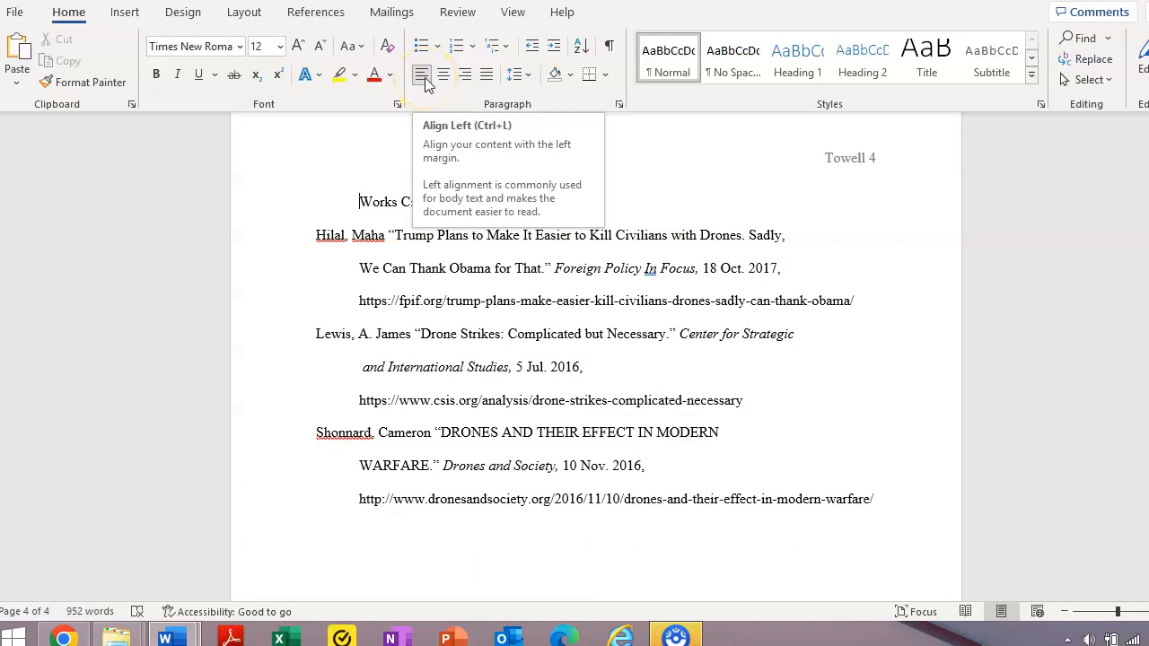
{"action": "left_click", "coordinate": [443, 76]}
{"action": "left_click_drag", "start_coordinate": [582, 203], "coordinate": [651, 207]}
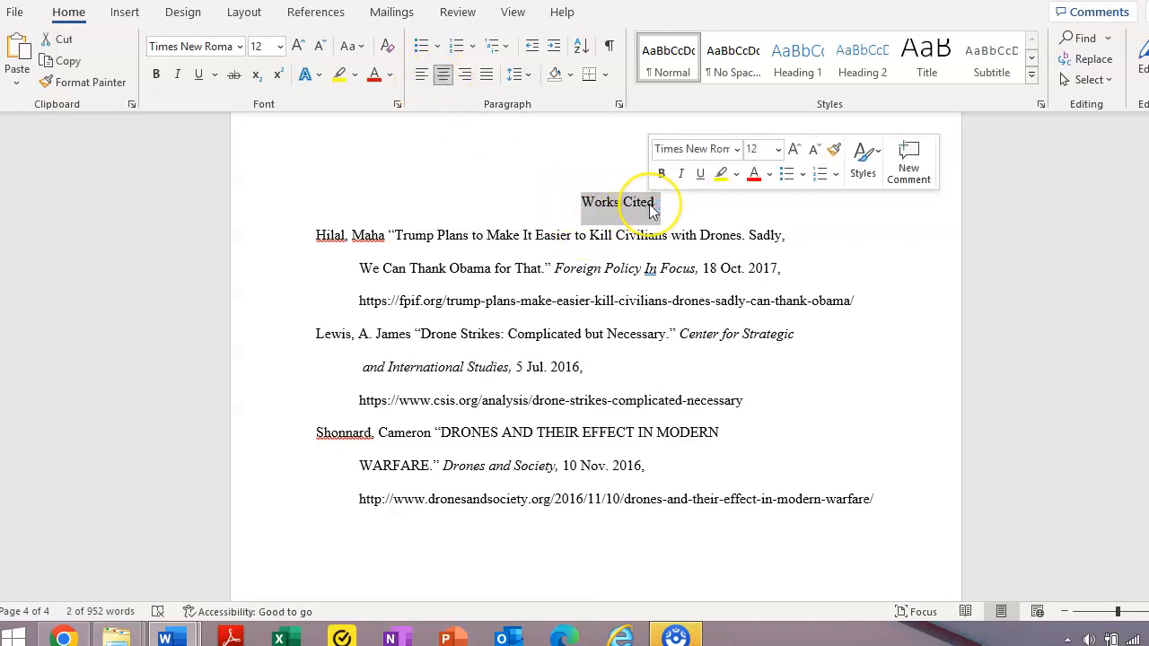
{"action": "left_click", "coordinate": [565, 267]}
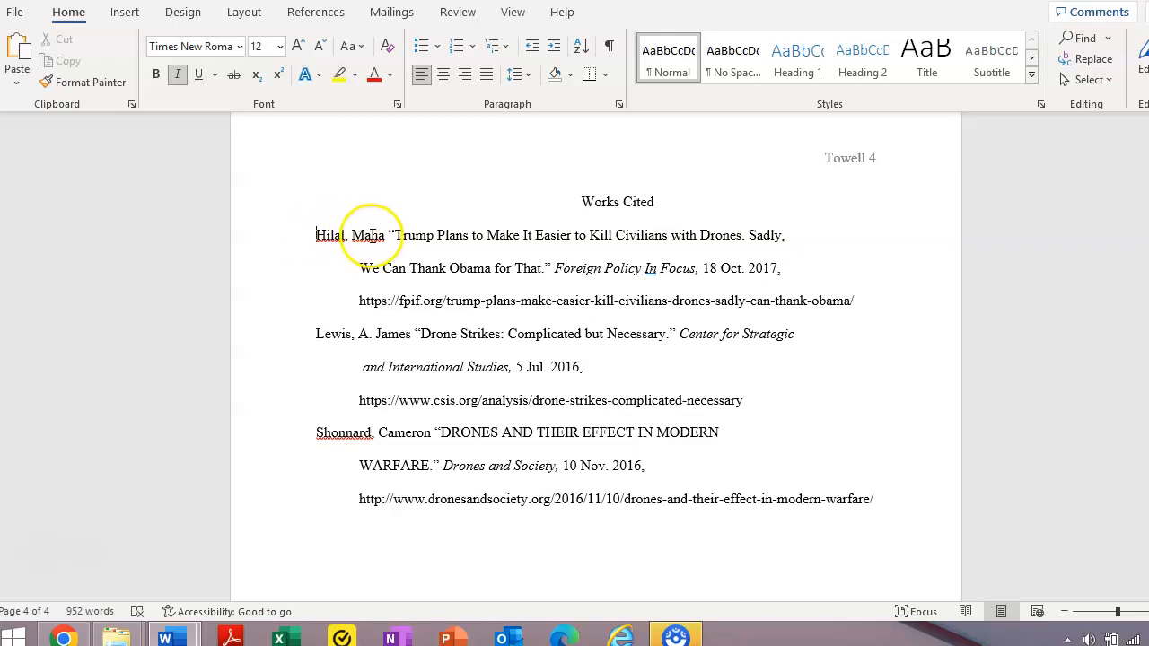
Select all three citation entries from 'Hilal' through the last URL.
{"action": "left_click", "coordinate": [346, 266]}
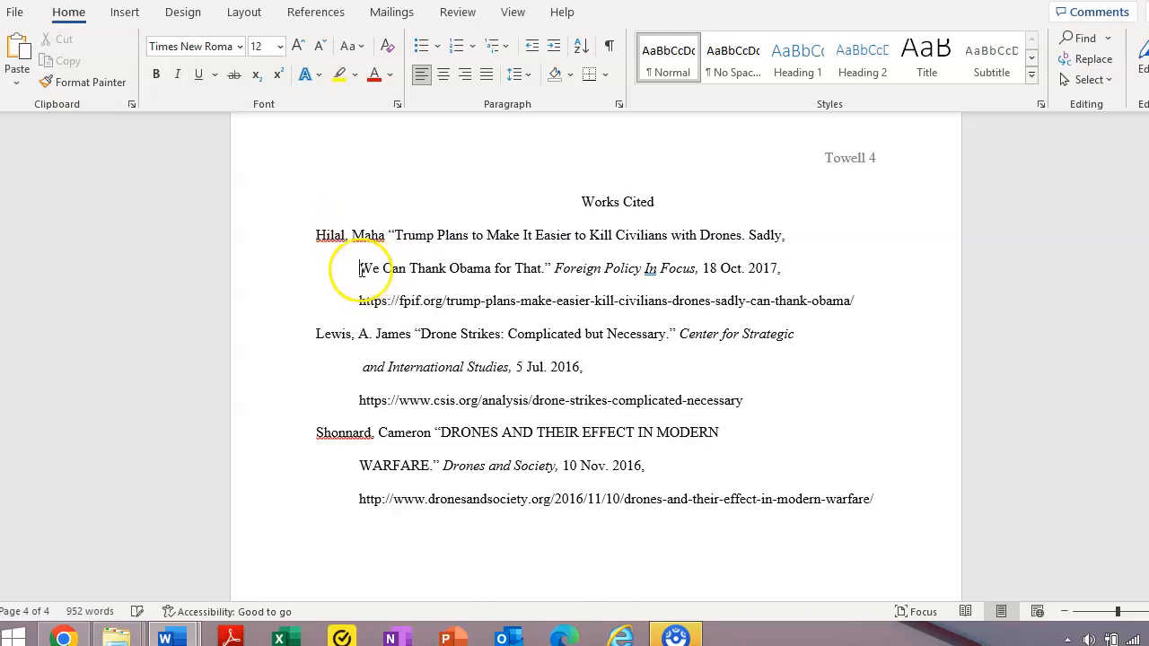
{"action": "left_click", "coordinate": [472, 336]}
{"action": "left_click_drag", "start_coordinate": [360, 268], "coordinate": [385, 300]}
{"action": "left_click", "coordinate": [362, 269]}
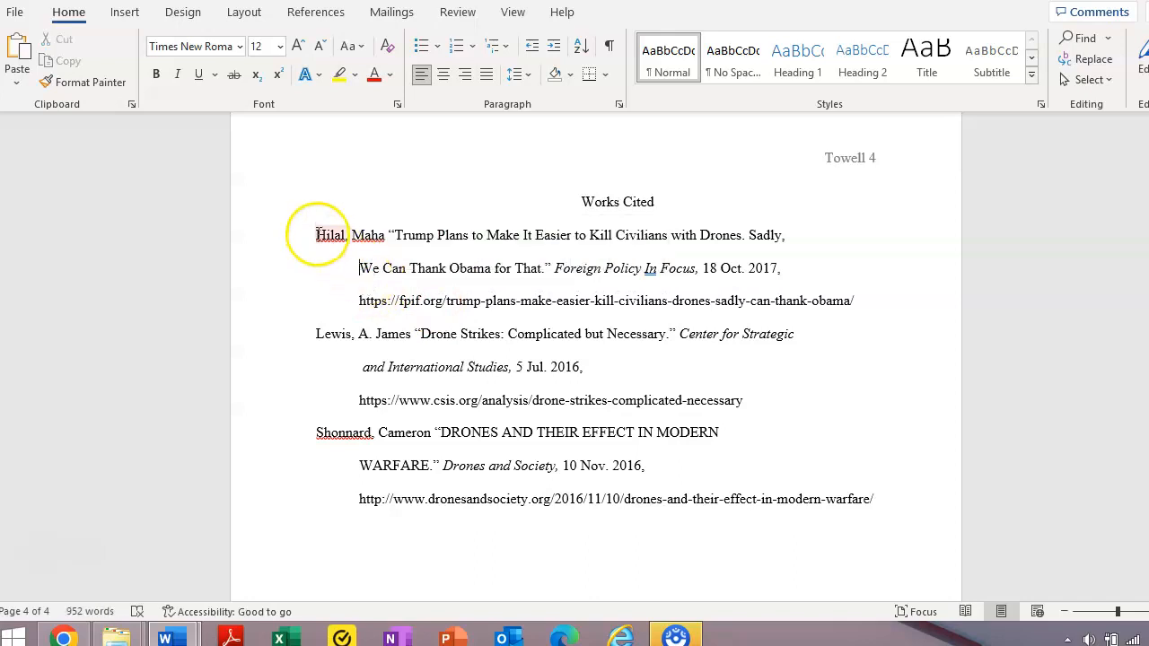
{"action": "left_click_drag", "start_coordinate": [319, 234], "coordinate": [896, 501]}
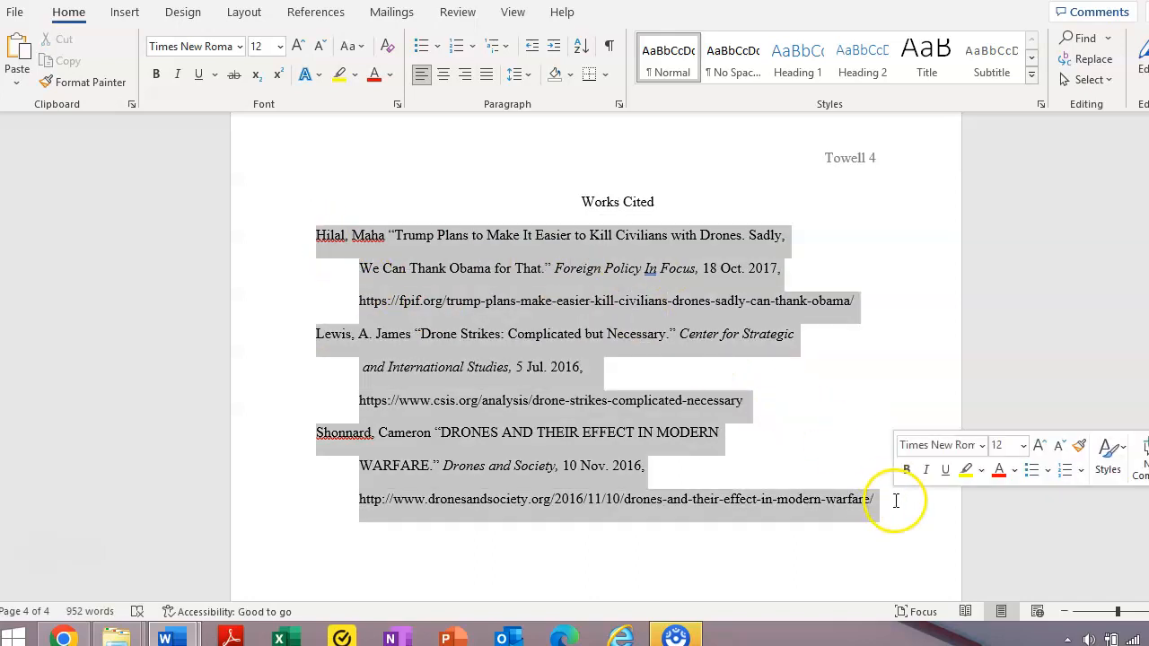
In the Paragraph dialog, set the citations' special indent to First line by 0.5".
{"action": "left_click", "coordinate": [531, 75]}
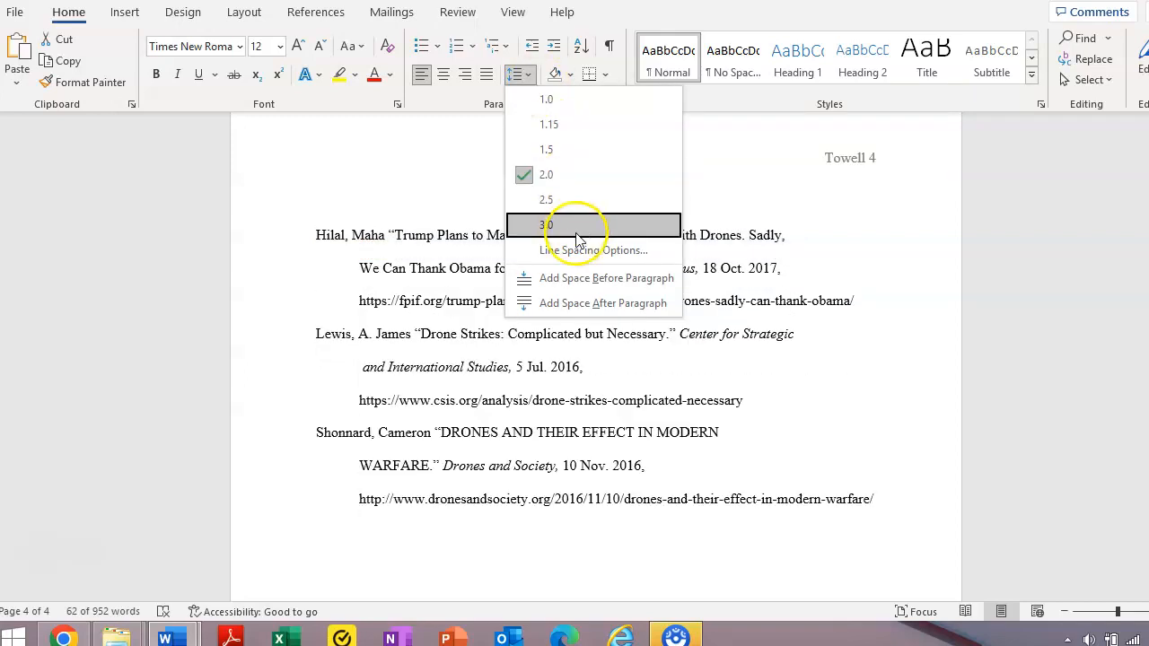
{"action": "left_click", "coordinate": [582, 255]}
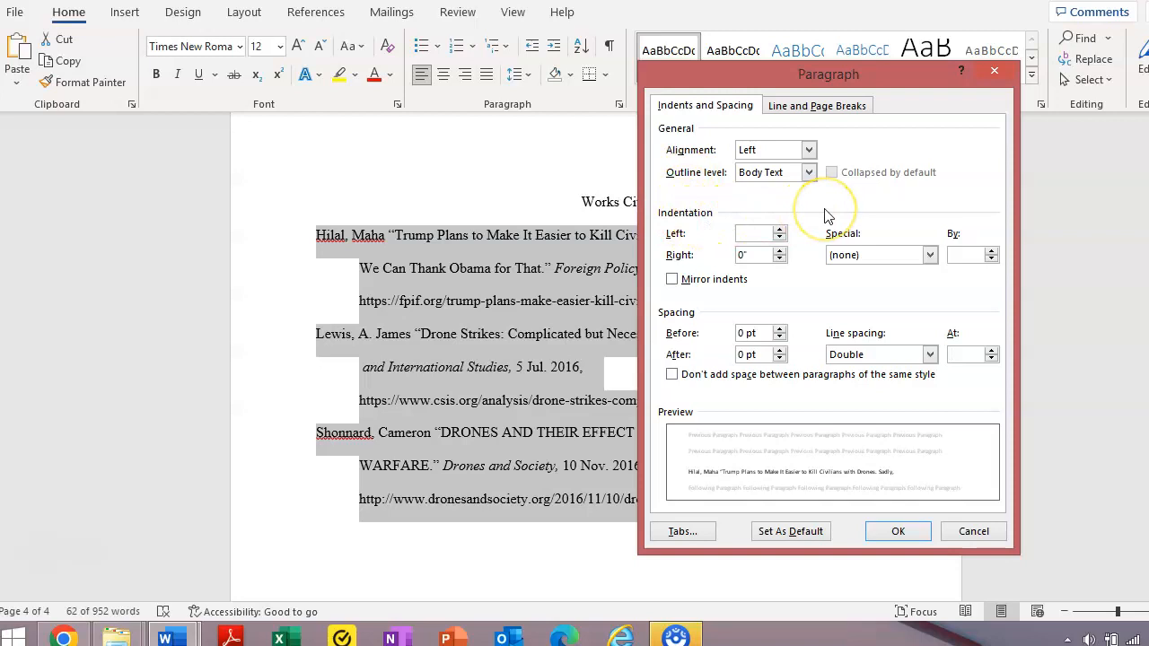
{"action": "left_click", "coordinate": [930, 255]}
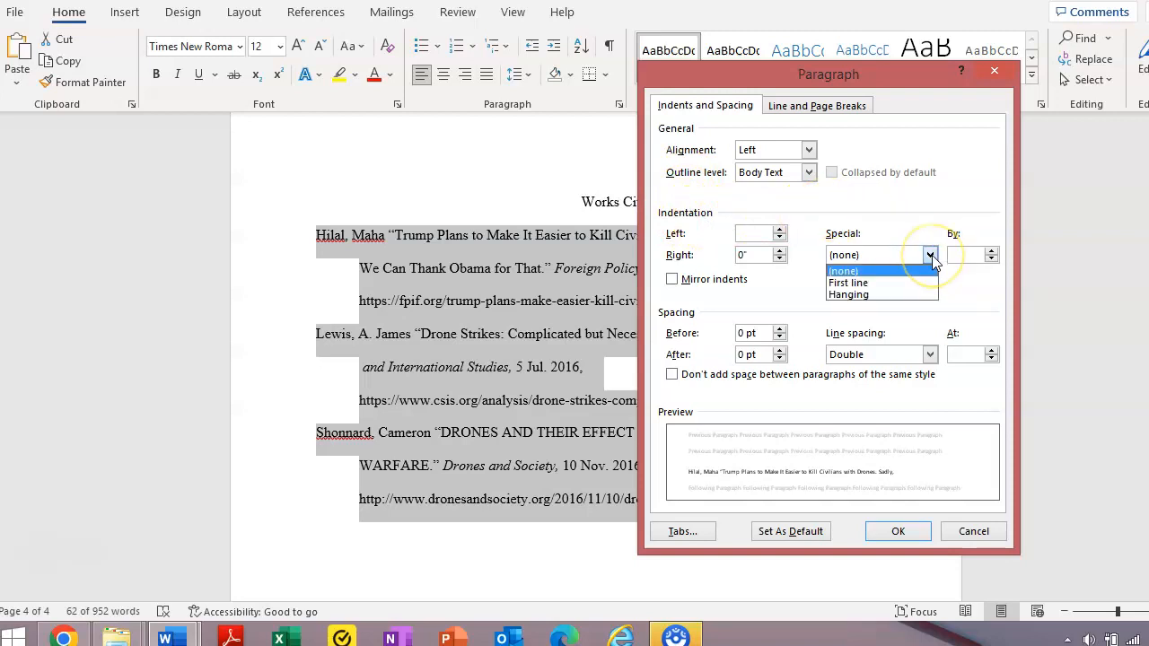
{"action": "left_click", "coordinate": [853, 284]}
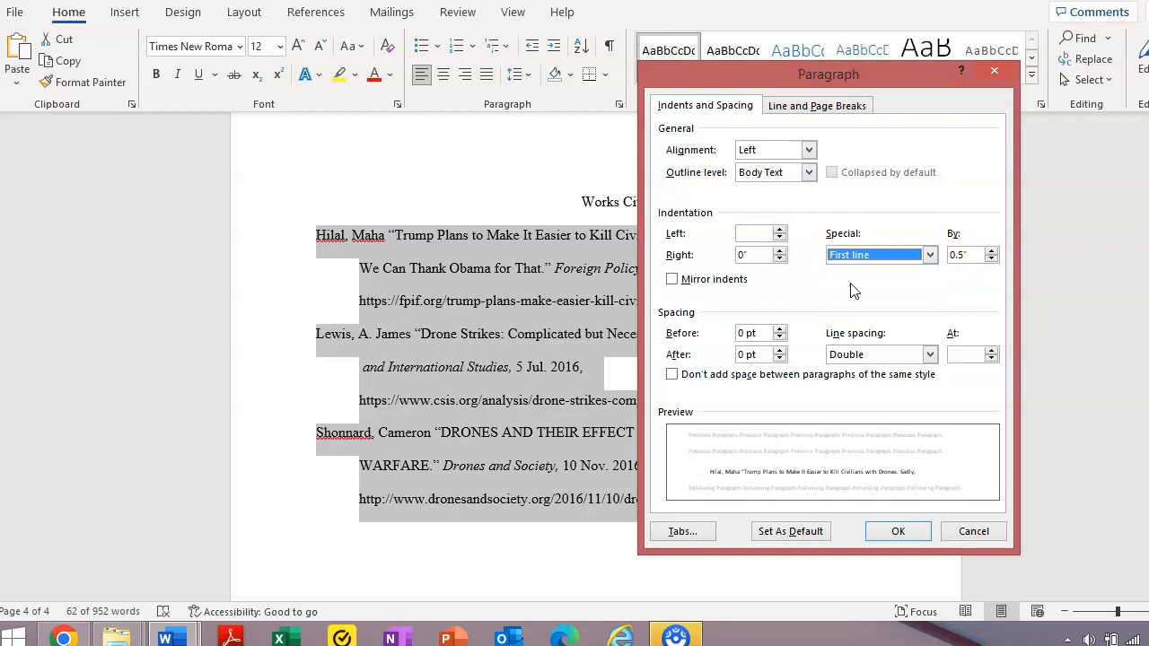